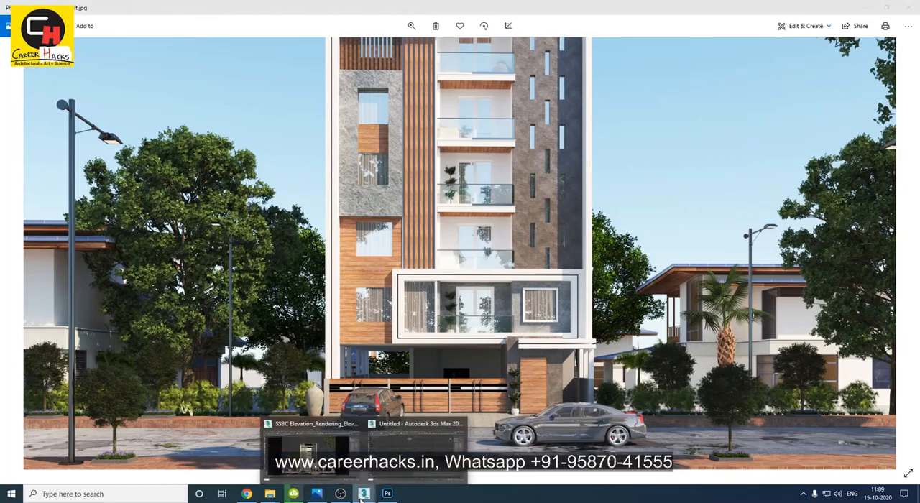
Switch to the SSBC elevation scene in 3ds Max, hide the lights and show the building in the perspective view.
{"action": "left_click", "coordinate": [312, 442]}
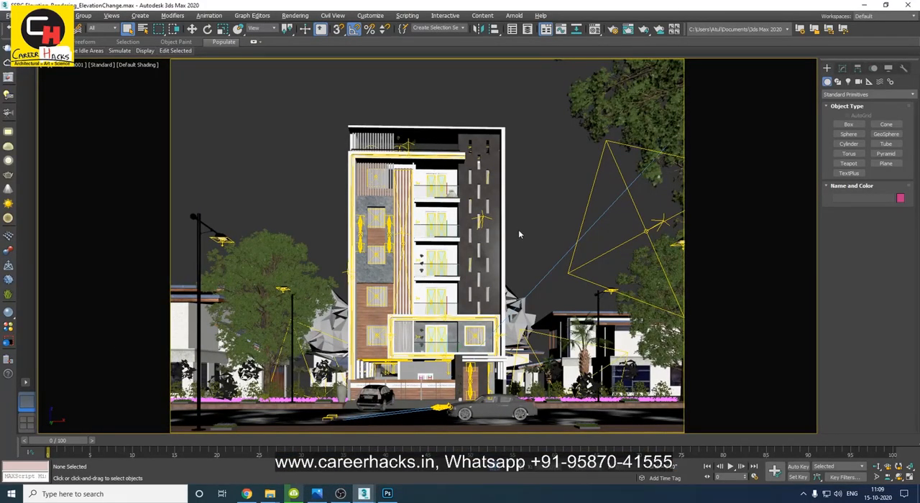
{"action": "key", "text": "shift+l"}
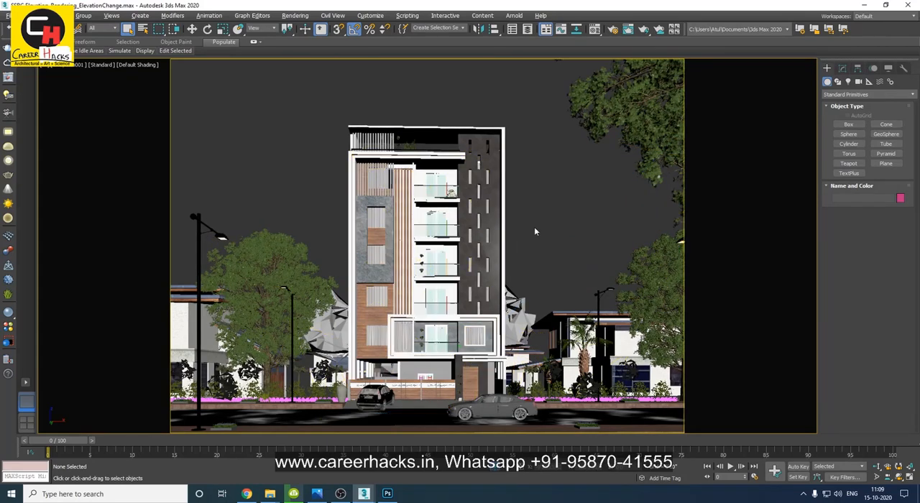
{"action": "key", "text": "p"}
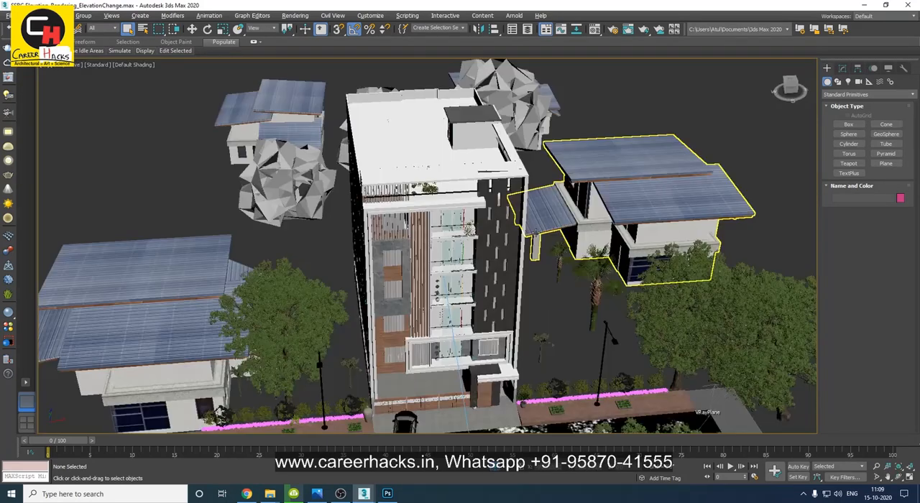
{"action": "key", "text": "shift+f"}
{"action": "key", "text": "ctrl+r"}
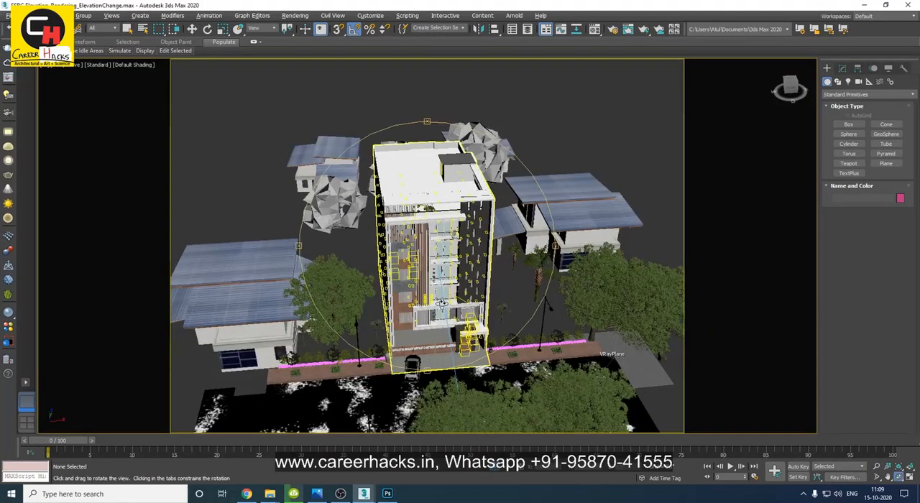
{"action": "left_click_drag", "start_coordinate": [447, 312], "coordinate": [440, 303]}
{"action": "key", "text": "shift+f"}
Examine the building's frontage and road in perspective and compare them with the rendered reference image.
{"action": "middle_click_drag", "start_coordinate": [445, 365], "coordinate": [498, 307]}
{"action": "scroll", "coordinate": [439, 316], "scroll_direction": "down", "scroll_amount": 3}
{"action": "left_click_drag", "start_coordinate": [480, 300], "coordinate": [469, 392]}
{"action": "key", "text": "alt+z"}
{"action": "middle_click_drag", "start_coordinate": [442, 325], "coordinate": [439, 316]}
{"action": "left_click", "coordinate": [386, 389]}
{"action": "key", "text": "z"}
{"action": "left_click", "coordinate": [329, 381]}
{"action": "middle_click_drag", "start_coordinate": [330, 379], "coordinate": [429, 326], "text": "alt"}
{"action": "left_click_drag", "start_coordinate": [517, 398], "coordinate": [435, 176]}
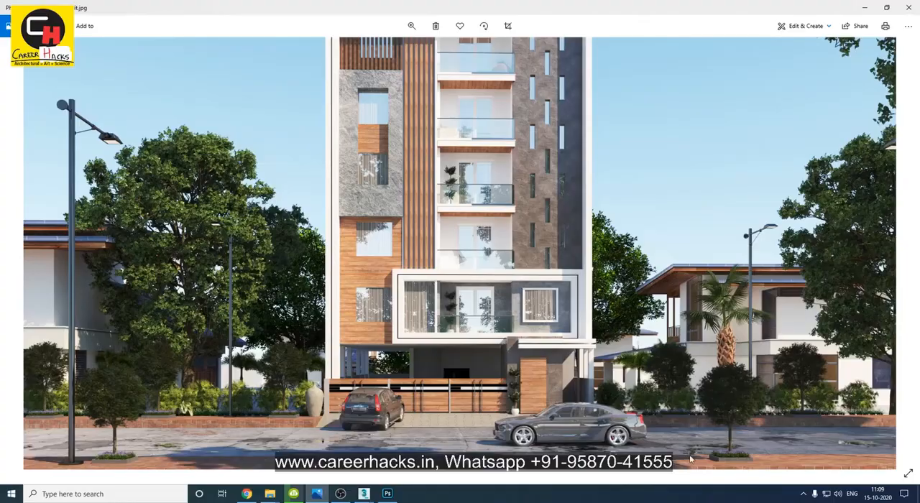
{"action": "left_click", "coordinate": [365, 494]}
{"action": "middle_click_drag", "start_coordinate": [559, 370], "coordinate": [423, 358], "text": "alt"}
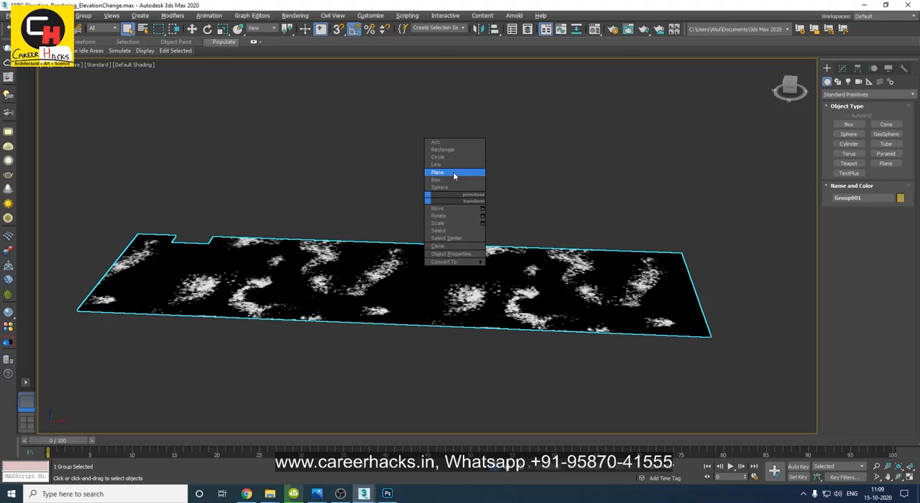
Draw a thin box about 3 ft wide and 2 ft long near the front edge of the isolated road.
{"action": "left_click", "coordinate": [454, 173]}
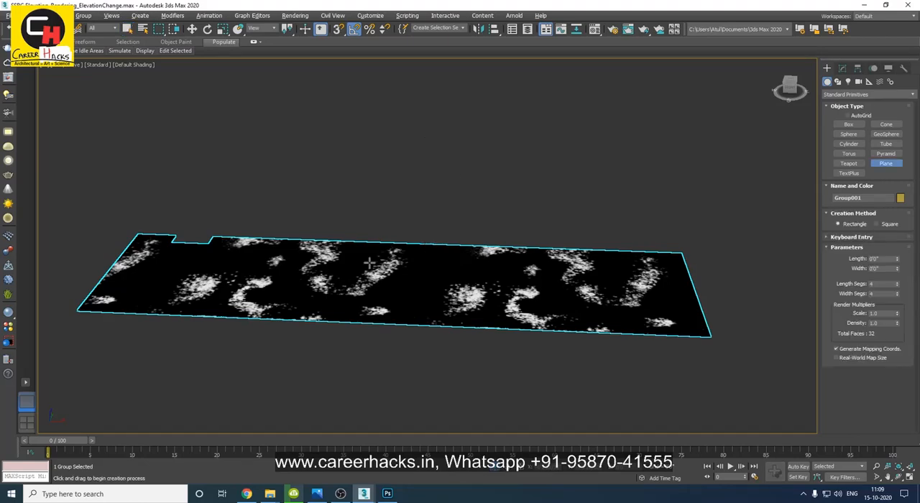
{"action": "scroll", "coordinate": [268, 289], "scroll_direction": "up", "scroll_amount": 3}
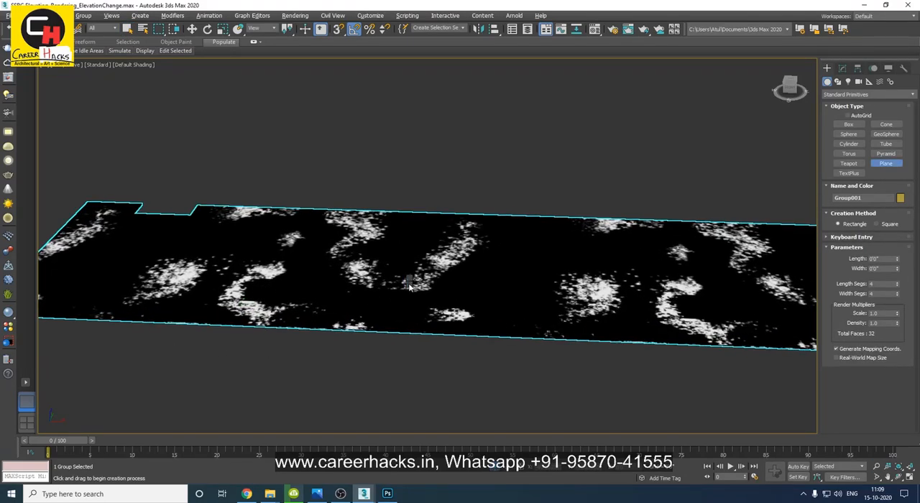
{"action": "right_click", "coordinate": [409, 284], "text": "ctrl"}
{"action": "left_click", "coordinate": [429, 264]}
{"action": "scroll", "coordinate": [190, 315], "scroll_direction": "up", "scroll_amount": 5}
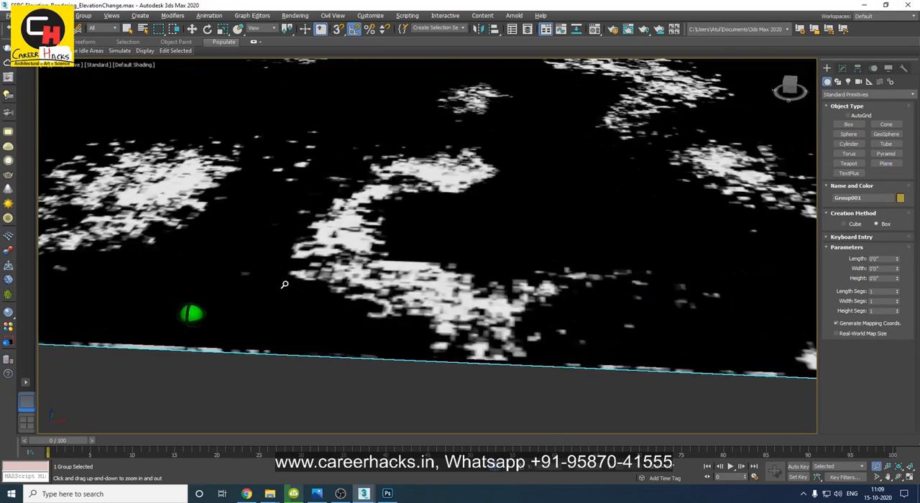
{"action": "right_click", "coordinate": [416, 321]}
{"action": "left_click", "coordinate": [437, 298]}
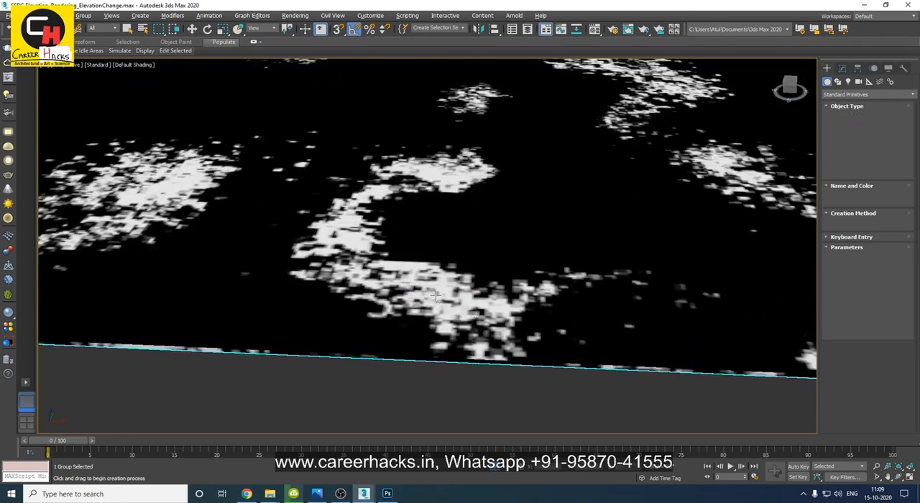
{"action": "left_click_drag", "start_coordinate": [175, 296], "coordinate": [229, 325]}
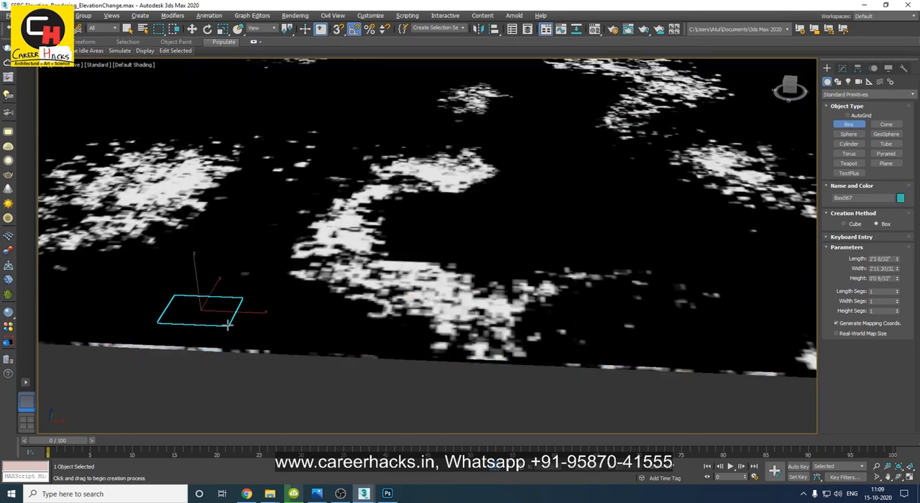
Raise the new box in the front view so it sits just above the road surface, and return to perspective.
{"action": "key", "text": "w"}
{"action": "key", "text": "z"}
{"action": "middle_click_drag", "start_coordinate": [388, 321], "coordinate": [380, 298], "text": "alt"}
{"action": "key", "text": "alt+z"}
{"action": "scroll", "coordinate": [288, 297], "scroll_direction": "down", "scroll_amount": 5}
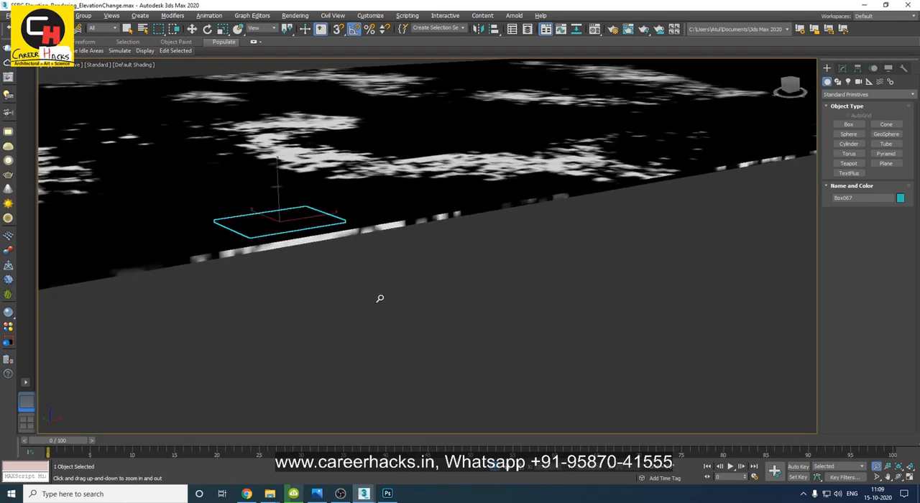
{"action": "key", "text": "f"}
{"action": "key", "text": "w"}
{"action": "left_click_drag", "start_coordinate": [427, 219], "coordinate": [429, 123]}
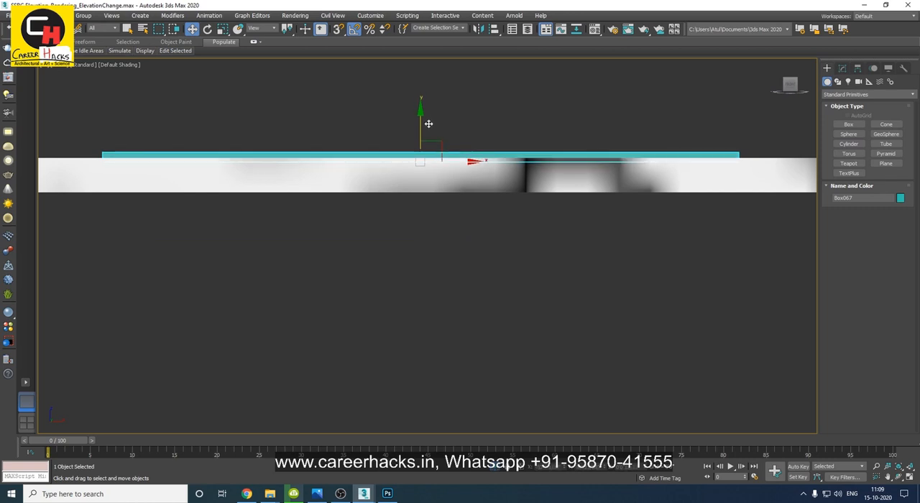
{"action": "key", "text": "p"}
{"action": "middle_click_drag", "start_coordinate": [431, 206], "coordinate": [457, 269], "text": "alt"}
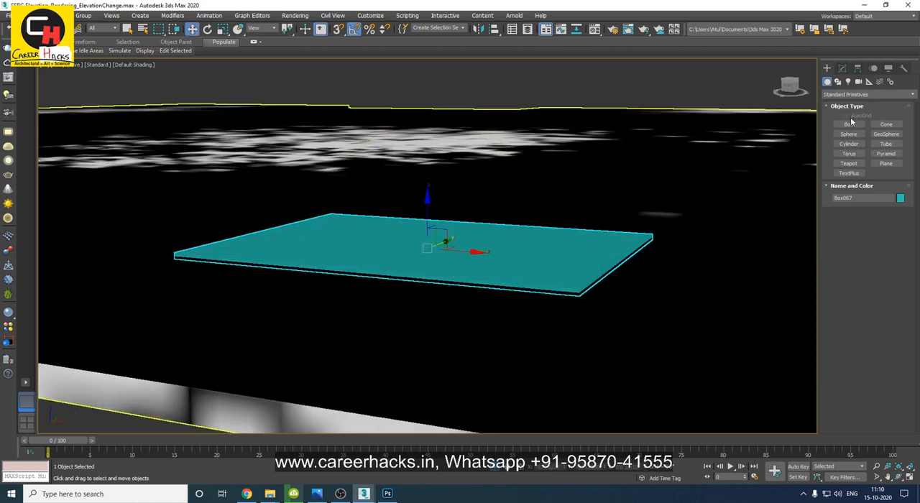
Examine the thin box's position on the road surface from several angles.
{"action": "scroll", "coordinate": [391, 309], "scroll_direction": "down", "scroll_amount": 6}
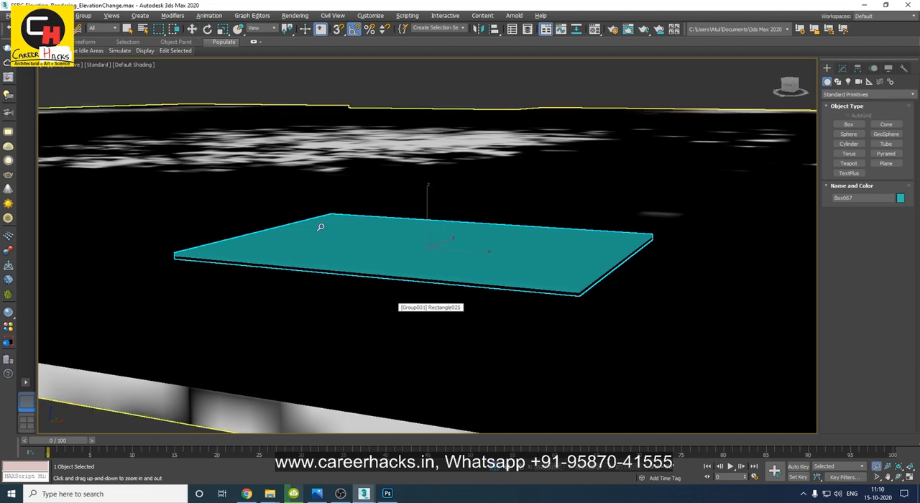
{"action": "middle_click_drag", "start_coordinate": [409, 285], "coordinate": [309, 290], "text": "alt"}
{"action": "scroll", "coordinate": [308, 290], "scroll_direction": "down", "scroll_amount": 4}
{"action": "middle_click_drag", "start_coordinate": [410, 263], "coordinate": [321, 334]}
{"action": "scroll", "coordinate": [320, 334], "scroll_direction": "down", "scroll_amount": 5}
{"action": "middle_click_drag", "start_coordinate": [499, 309], "coordinate": [433, 289]}
{"action": "middle_click_drag", "start_coordinate": [324, 299], "coordinate": [338, 302], "text": "alt"}
{"action": "key", "text": "w"}
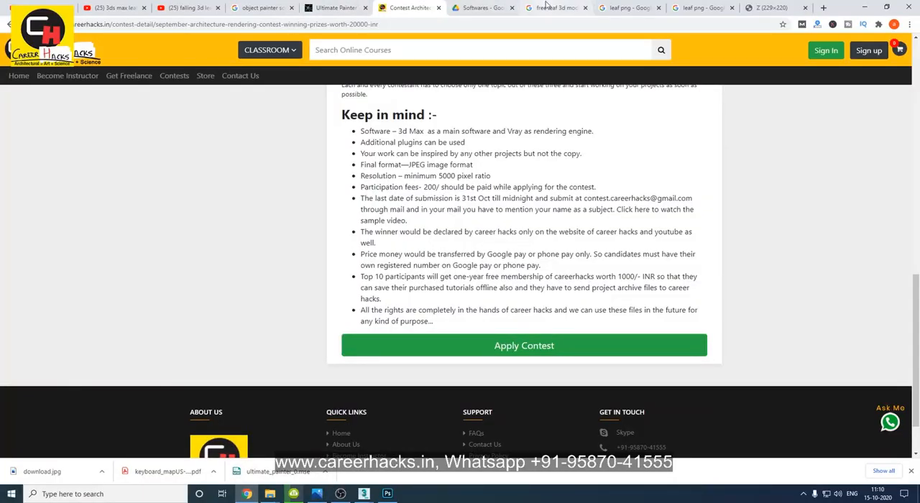
Review the browser's free leaf 3D model results, the leaf PNG image results and the single green leaf image.
{"action": "left_click", "coordinate": [550, 7]}
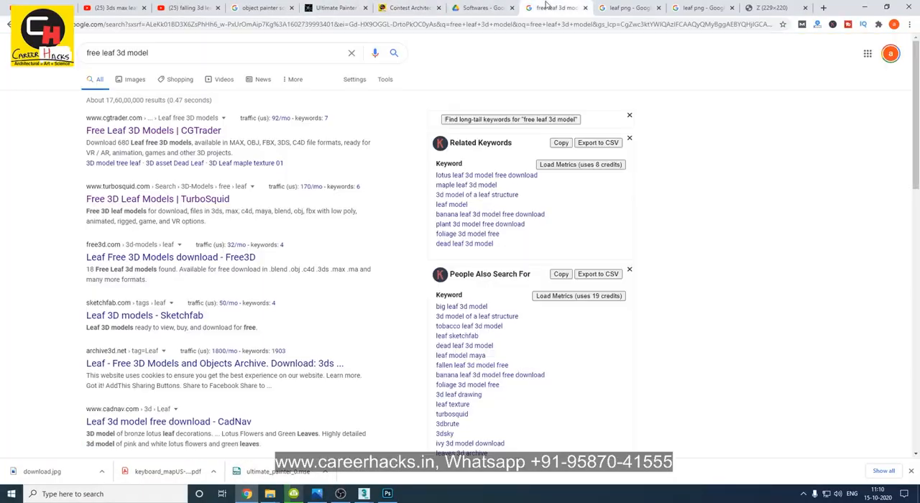
{"action": "left_click", "coordinate": [621, 8]}
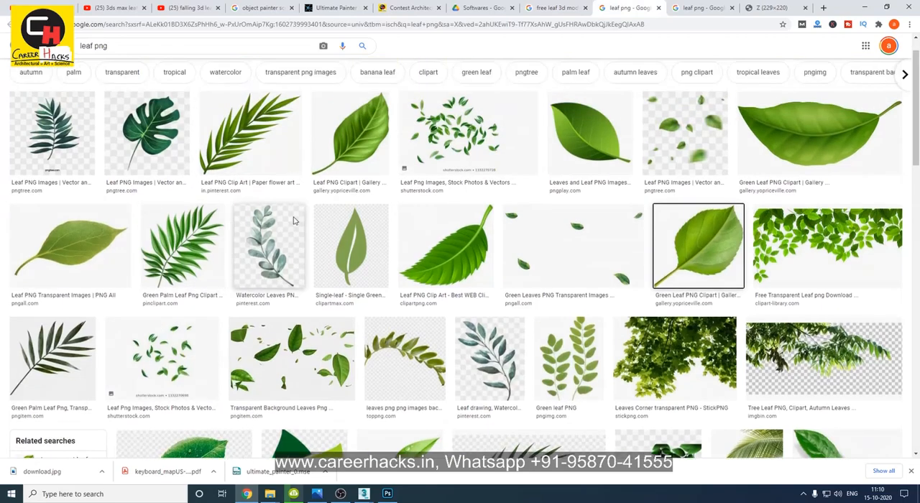
{"action": "scroll", "coordinate": [293, 221], "scroll_direction": "up", "scroll_amount": 1}
{"action": "left_click_drag", "start_coordinate": [178, 57], "coordinate": [60, 56]}
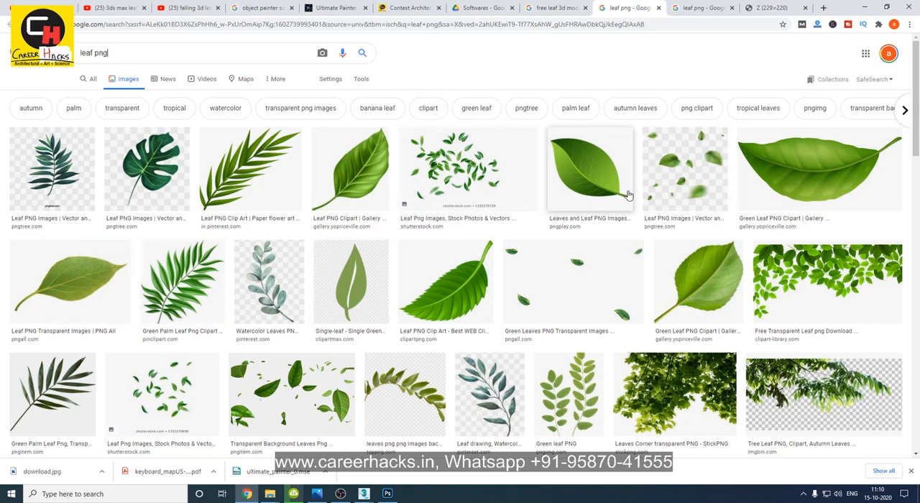
{"action": "left_click", "coordinate": [790, 7]}
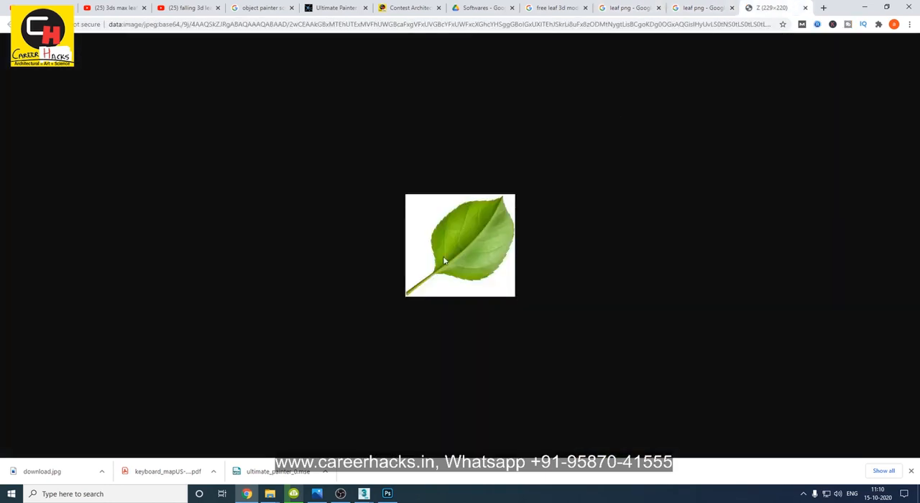
Switch to Photoshop, unlock the Background layer of download.jpg and select the white area around the leaf with the Magic Wand.
{"action": "left_click", "coordinate": [387, 494]}
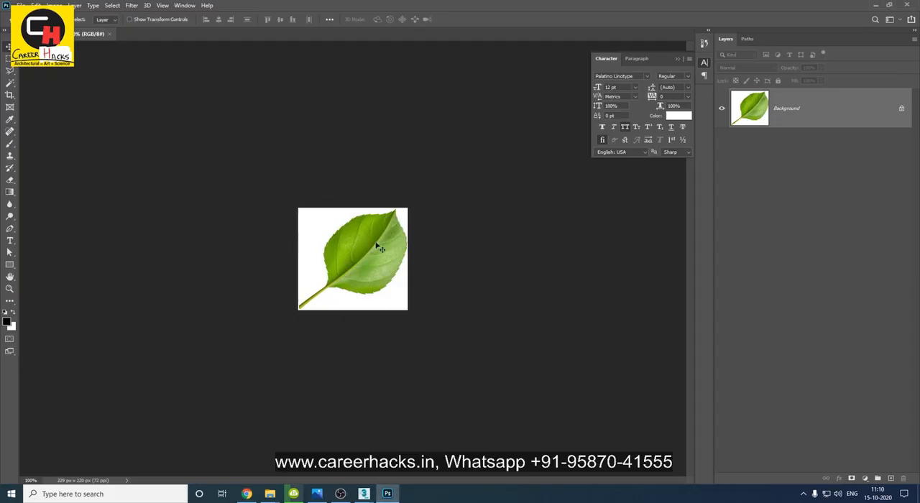
{"action": "left_click_drag", "start_coordinate": [108, 67], "coordinate": [218, 101]}
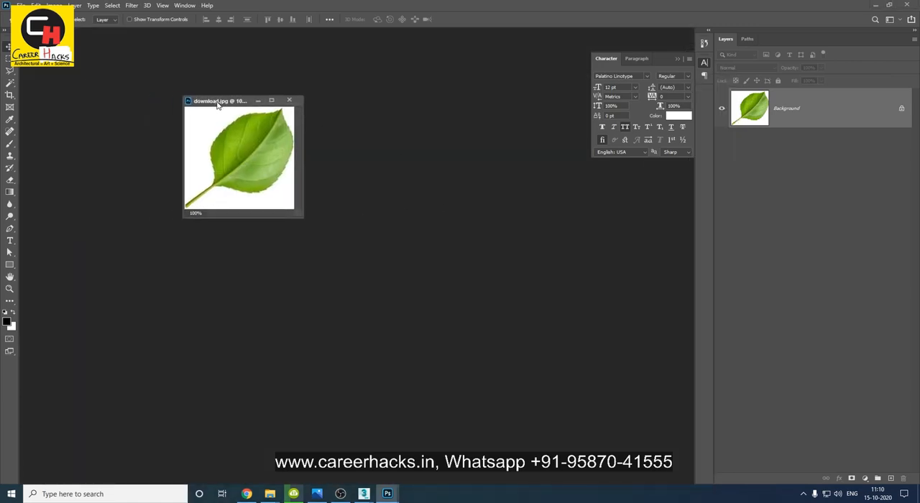
{"action": "left_click", "coordinate": [902, 111]}
{"action": "key", "text": "w"}
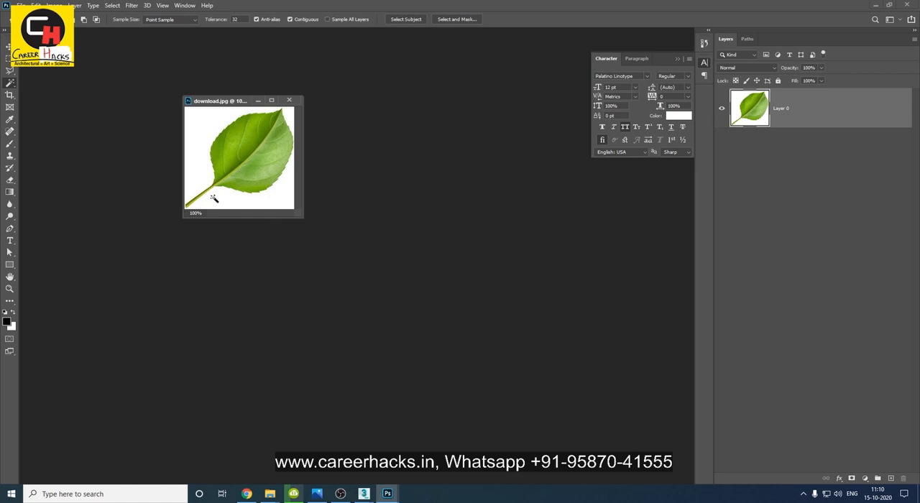
{"action": "key", "text": "Delete"}
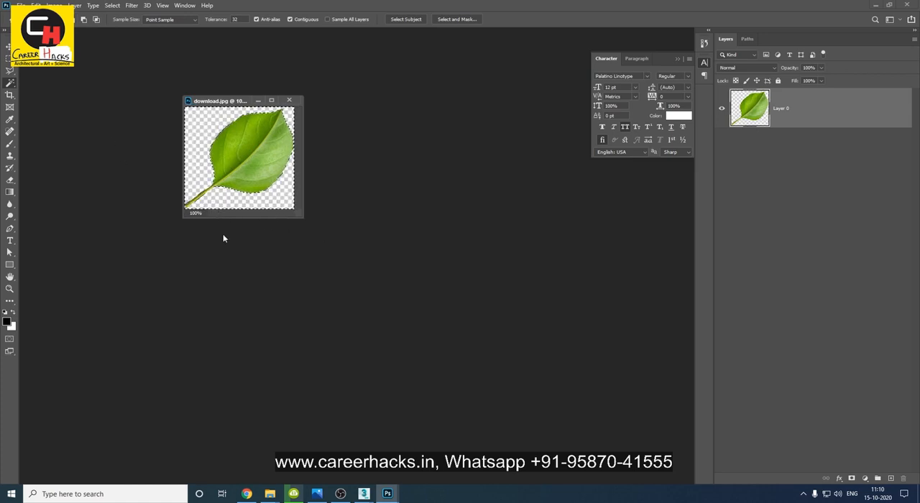
{"action": "key", "text": "ctrl+z"}
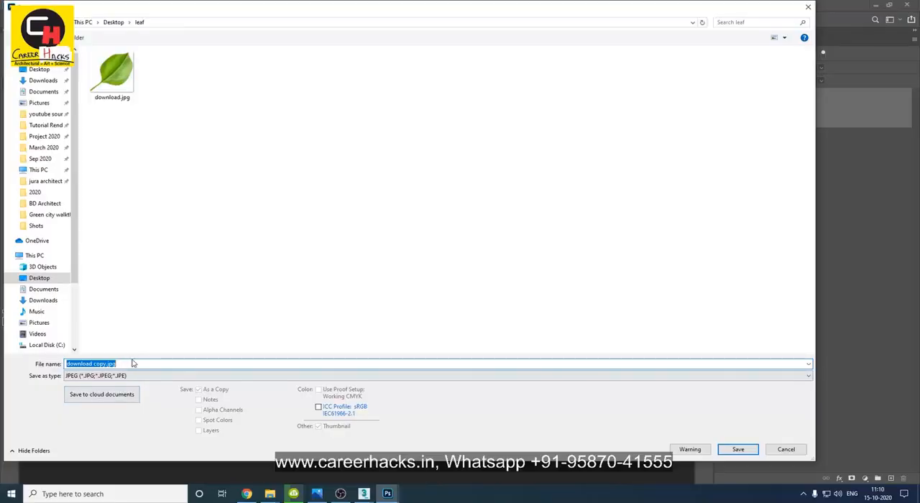
Save the leaf image as a JPEG copy named download_Color.jpg in the Desktop leaf folder at quality 12.
{"action": "key", "text": "BackSpace"}
{"action": "type", "text": "_Col"}
{"action": "key", "text": "Return"}
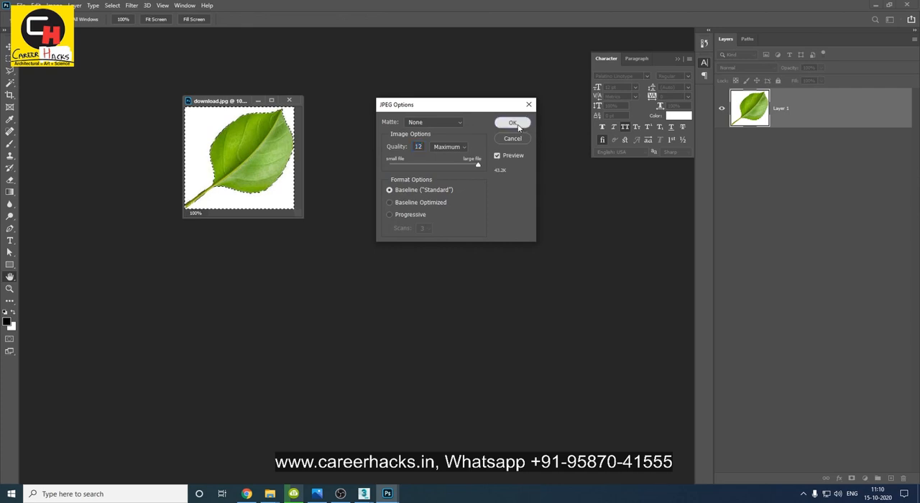
{"action": "left_click", "coordinate": [512, 122]}
Create a leaf mask on a new layer, with the leaf shape filled white and its surroundings black, and clear the selection.
{"action": "key", "text": "ctrl+shift+n"}
{"action": "key", "text": "Return"}
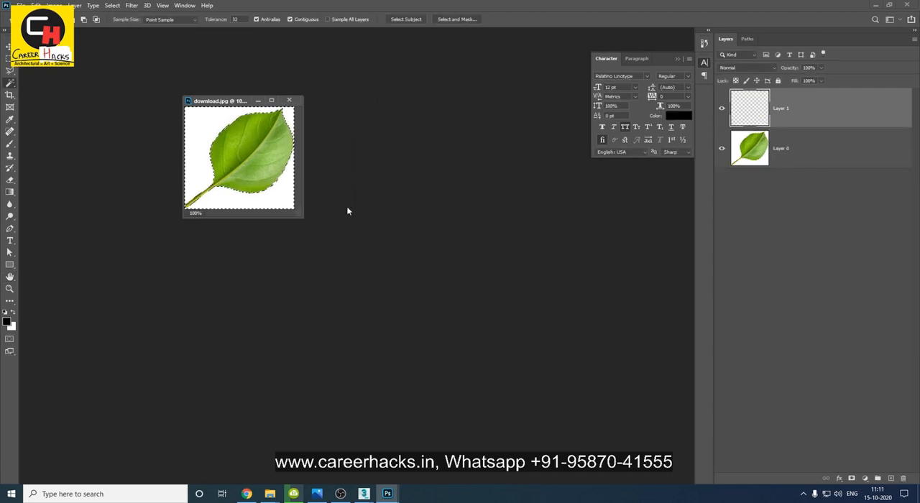
{"action": "key", "text": "ctrl+shift+n"}
{"action": "key", "text": "Escape"}
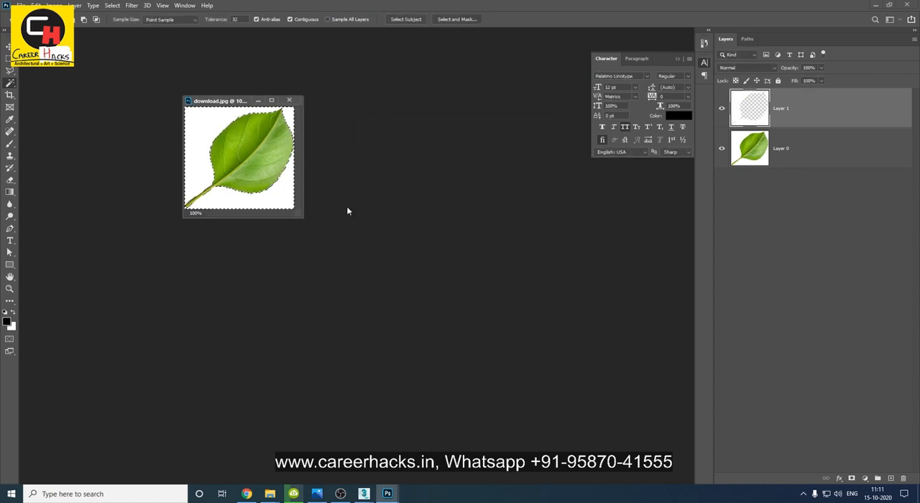
{"action": "key", "text": "ctrl+BackSpace"}
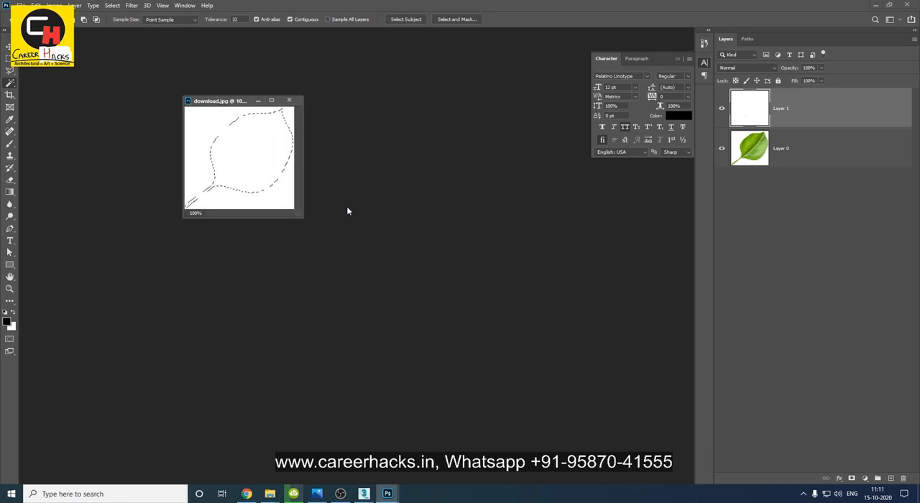
{"action": "key", "text": "ctrl+shift+i"}
{"action": "key", "text": "alt+BackSpace"}
{"action": "key", "text": "ctrl+d"}
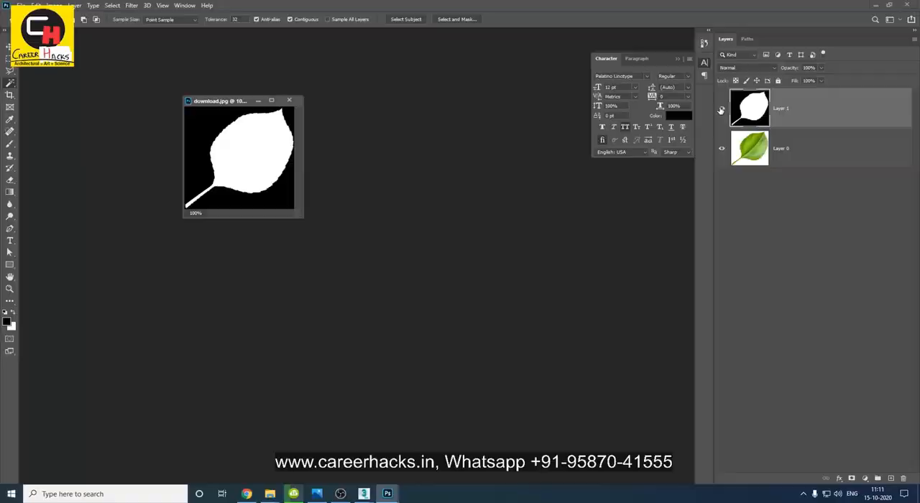
Save the black-and-white leaf mask as a separate JPEG copy in the leaf folder, named as the alpha map.
{"action": "key", "text": "ctrl+shift+s"}
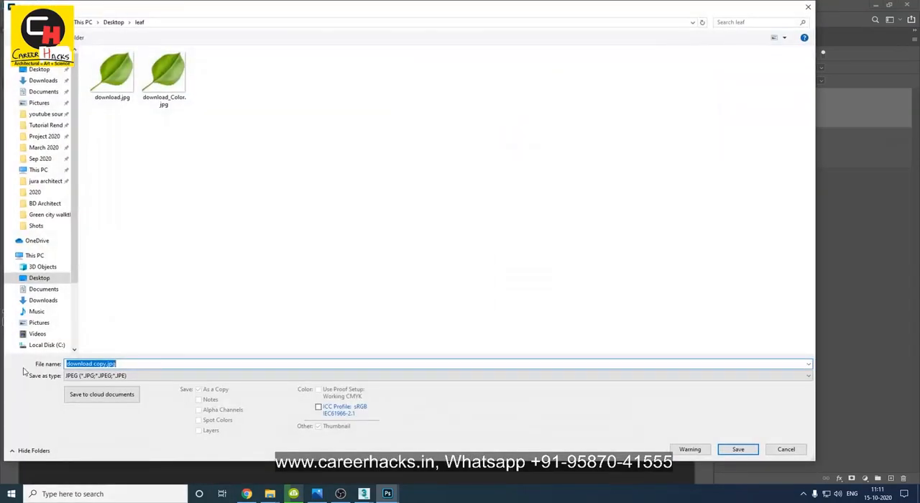
{"action": "type", "text": "_Alp"}
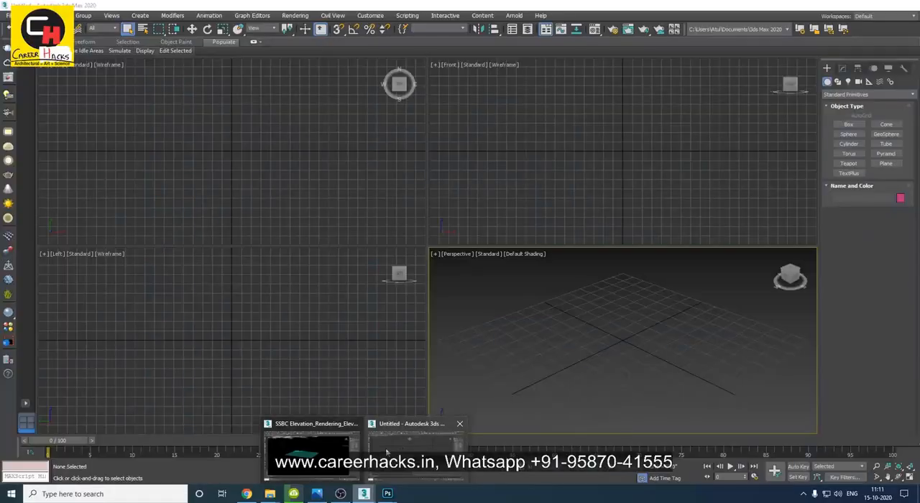
Switch to the elevation scene in 3ds Max and load download.jpg from the Desktop leaf folder as the third material's diffuse bitmap.
{"action": "left_click", "coordinate": [394, 442]}
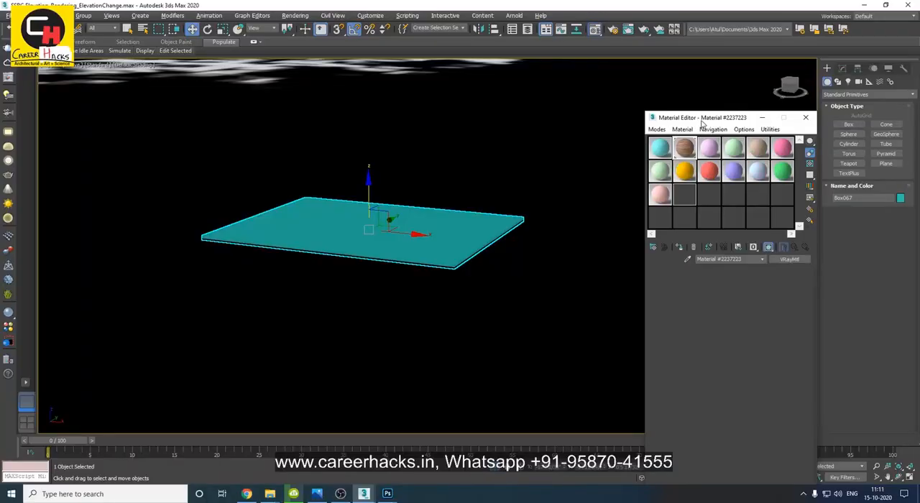
{"action": "left_click", "coordinate": [563, 113]}
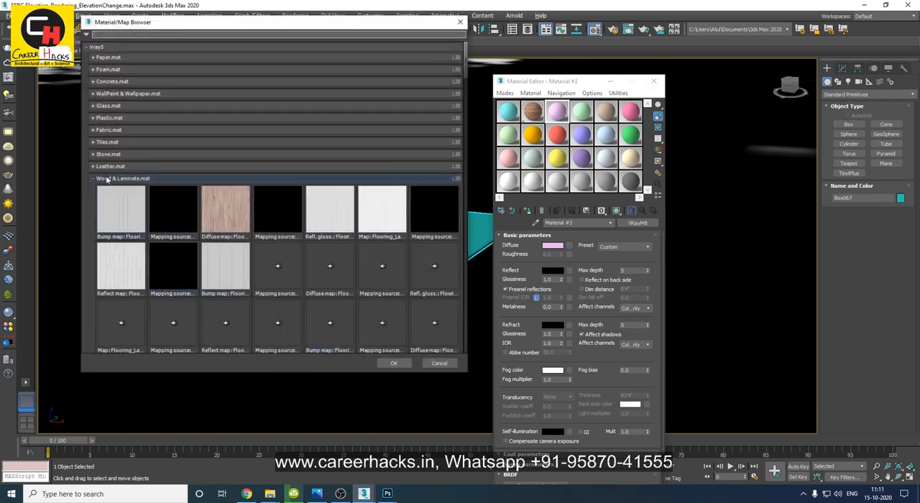
{"action": "left_click", "coordinate": [108, 178]}
{"action": "left_click", "coordinate": [101, 47]}
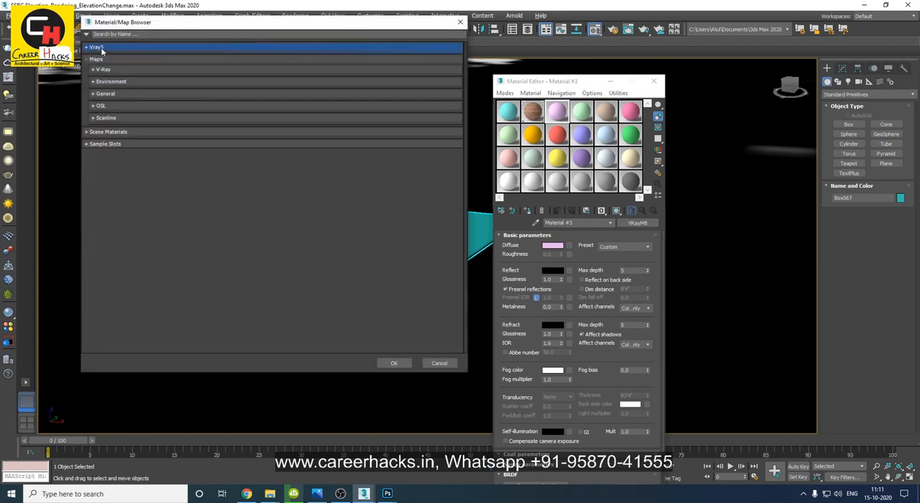
{"action": "left_click", "coordinate": [105, 94]}
{"action": "double_click", "coordinate": [114, 112]}
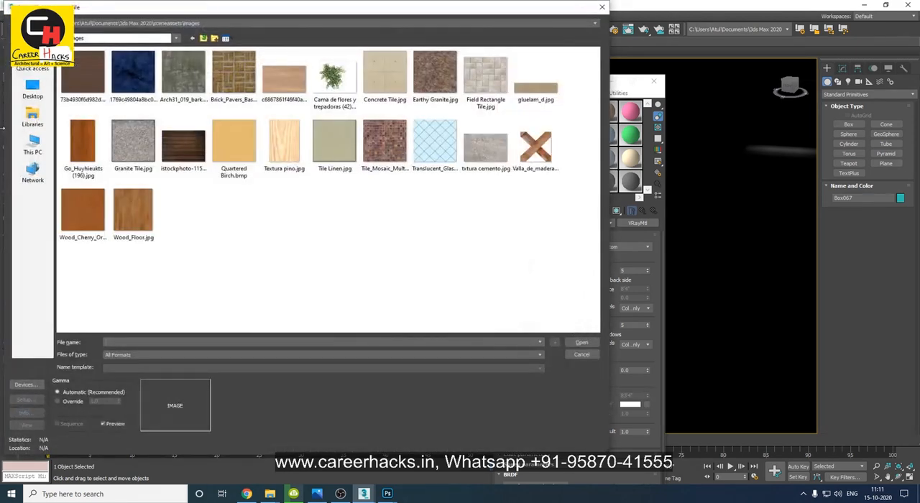
{"action": "left_click", "coordinate": [32, 90]}
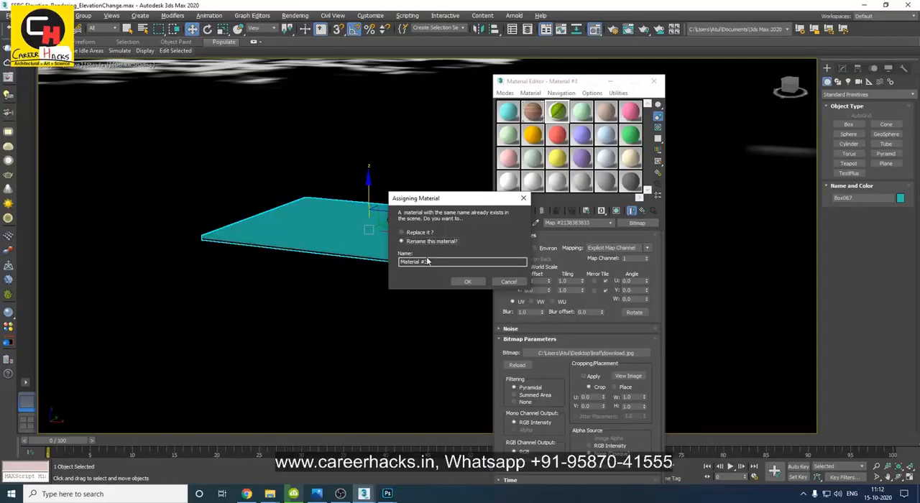
Assign the leaf material to the selected box under the name Material #3sdsds and show its texture in the viewport.
{"action": "left_click", "coordinate": [467, 282]}
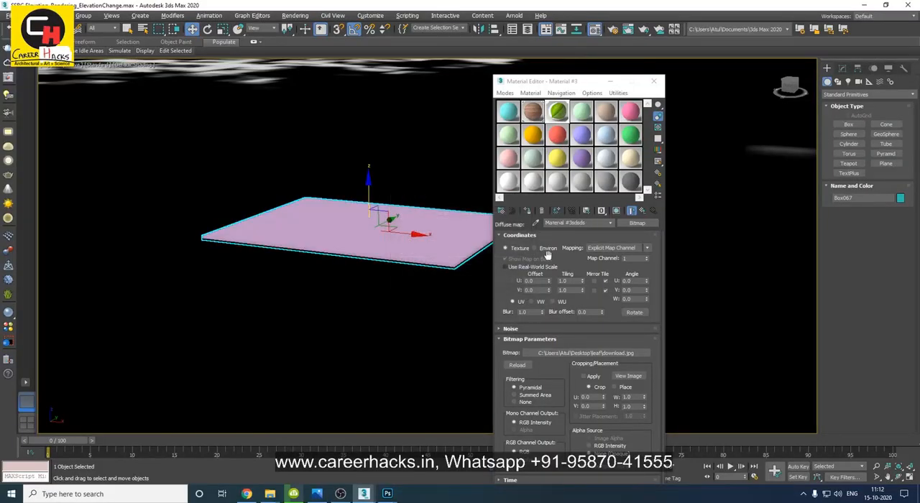
{"action": "left_click", "coordinate": [617, 211]}
{"action": "left_click", "coordinate": [641, 211]}
{"action": "middle_click_drag", "start_coordinate": [404, 212], "coordinate": [327, 247], "text": "alt"}
Look through the leaf material's Options and Maps settings.
{"action": "scroll", "coordinate": [524, 330], "scroll_direction": "down", "scroll_amount": 3}
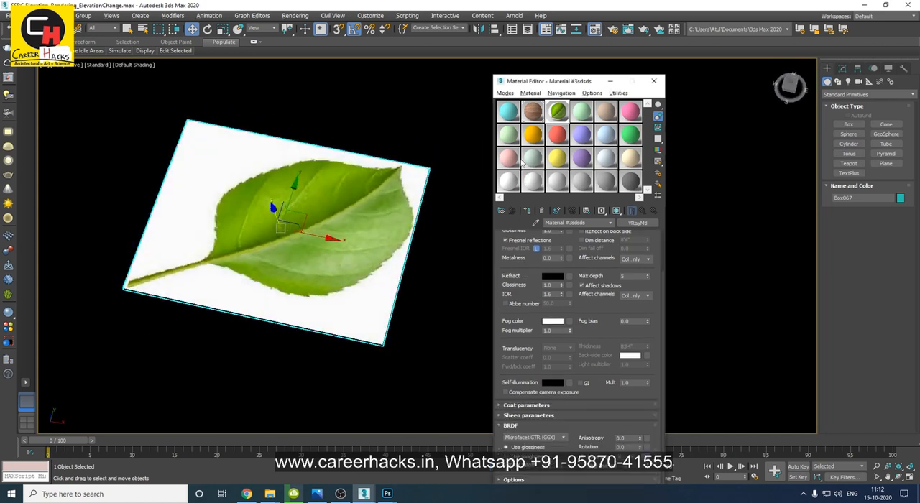
{"action": "left_click", "coordinate": [508, 480]}
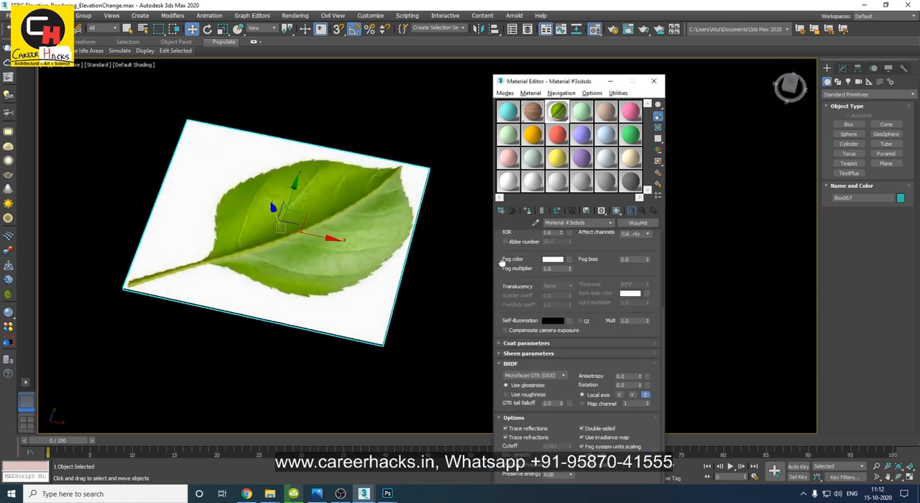
{"action": "left_click_drag", "start_coordinate": [541, 86], "coordinate": [515, 33]}
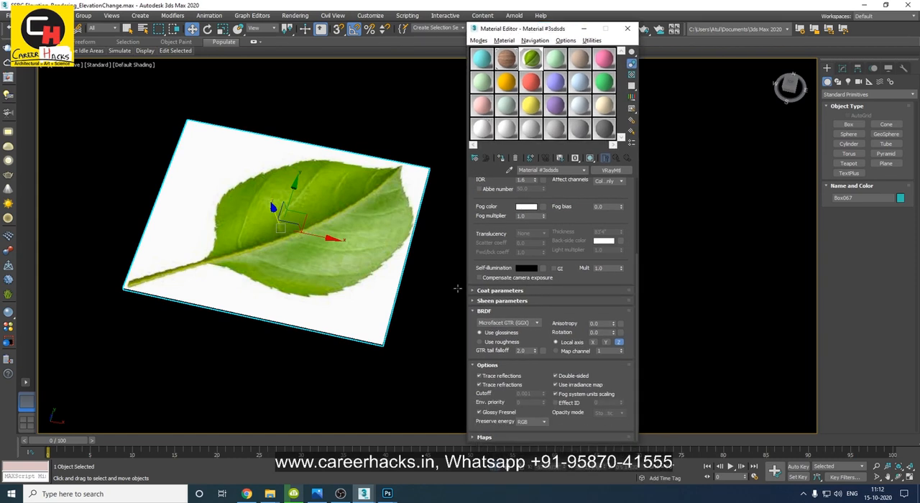
{"action": "left_click", "coordinate": [479, 437]}
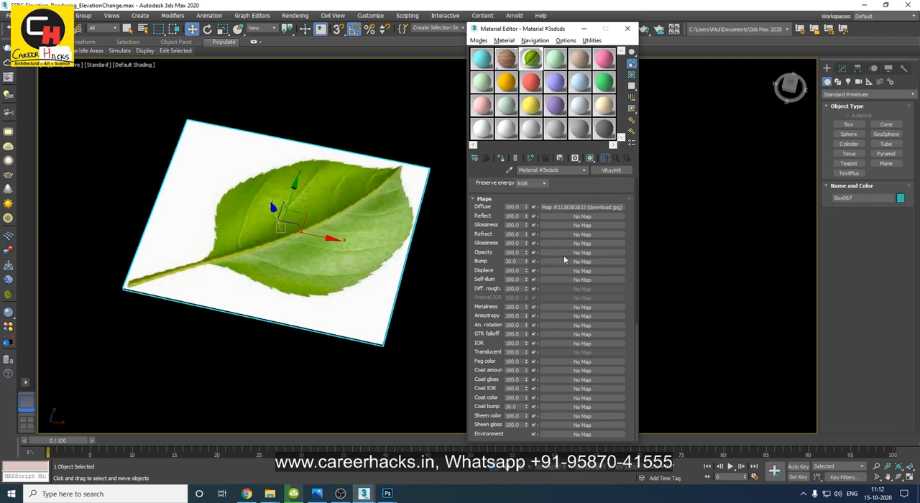
Switch to the Slate Material Editor and pick the box's leaf material into the node view.
{"action": "left_click", "coordinate": [479, 40]}
{"action": "left_click", "coordinate": [496, 63]}
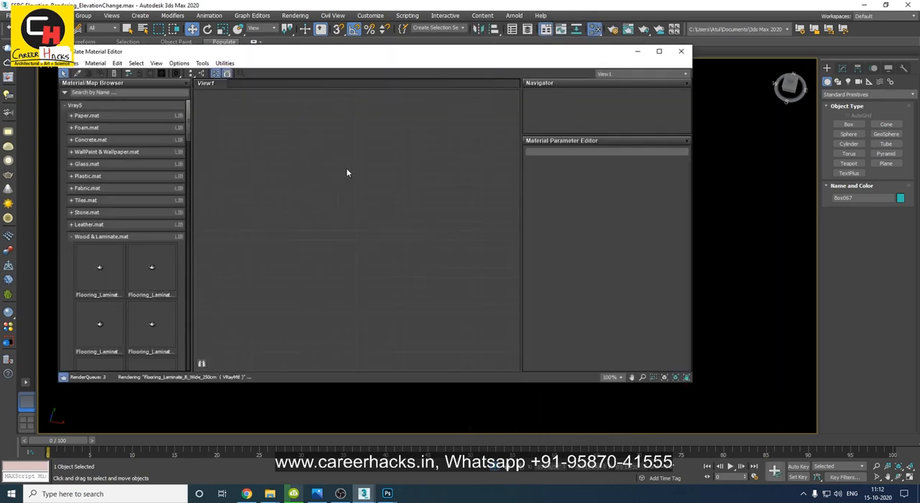
{"action": "left_click_drag", "start_coordinate": [201, 56], "coordinate": [414, 62]}
{"action": "left_click", "coordinate": [285, 81]}
{"action": "left_click", "coordinate": [233, 180]}
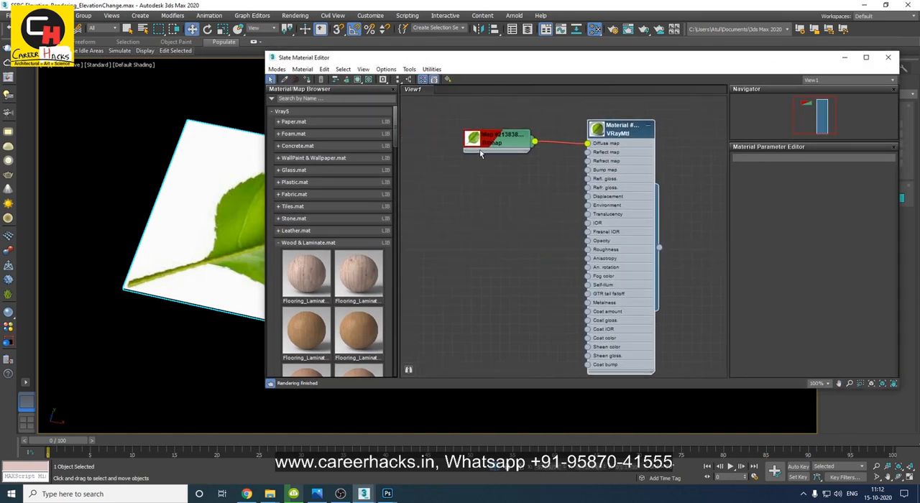
Arrange the leaf material's nodes and connect a copy of the leaf bitmap to its Opacity input.
{"action": "left_click_drag", "start_coordinate": [477, 149], "coordinate": [443, 158]}
{"action": "left_click_drag", "start_coordinate": [605, 131], "coordinate": [627, 110]}
{"action": "mouse_move", "coordinate": [458, 150]}
{"action": "left_mouse_down", "text": "shift"}
{"action": "mouse_move", "coordinate": [478, 213]}
{"action": "mouse_move", "coordinate": [475, 252]}
{"action": "mouse_move", "coordinate": [466, 233]}
{"action": "mouse_move", "coordinate": [602, 177]}
{"action": "mouse_move", "coordinate": [596, 192]}
{"action": "mouse_move", "coordinate": [598, 134]}
{"action": "left_mouse_up", "text": "shift"}
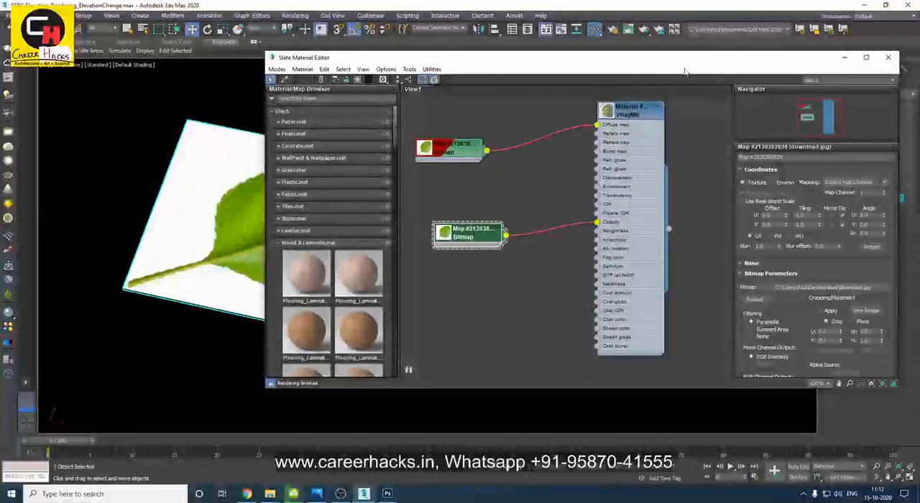
Open the image file selection for the bitmap connected to Opacity, browsing the leaf folder.
{"action": "left_click_drag", "start_coordinate": [685, 71], "coordinate": [507, 64]}
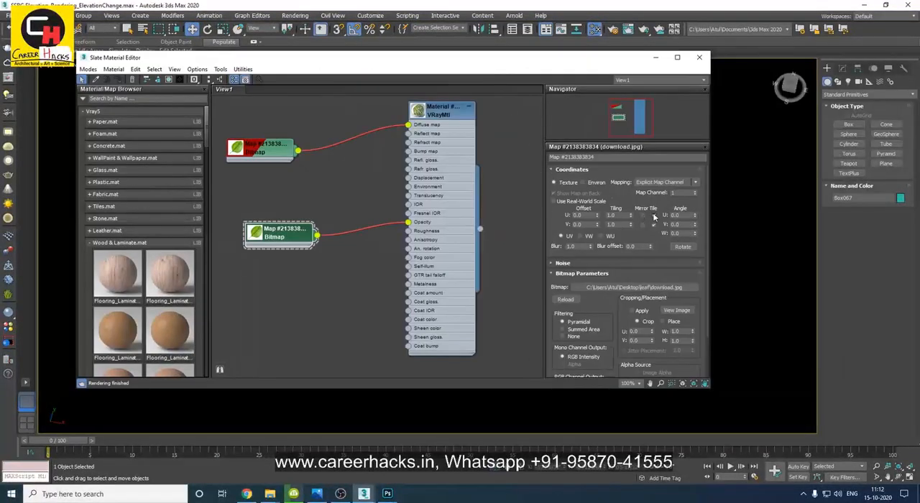
{"action": "left_click", "coordinate": [633, 287]}
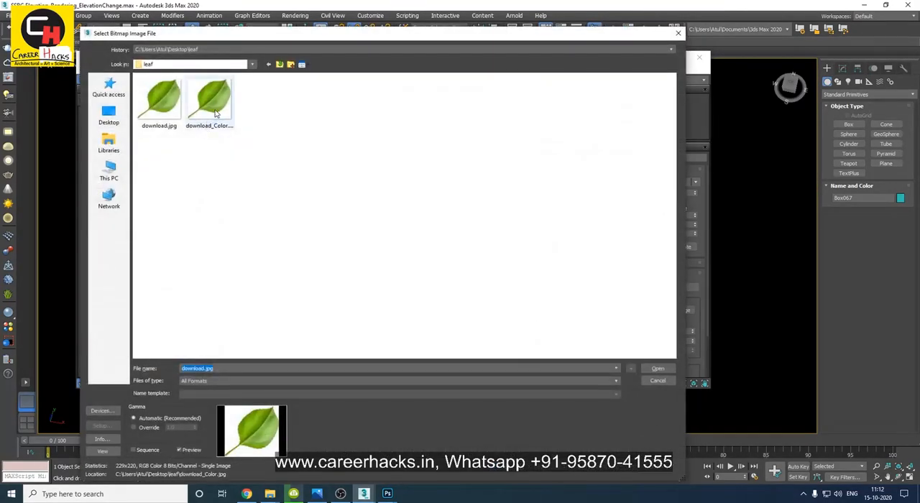
{"action": "left_click", "coordinate": [215, 109]}
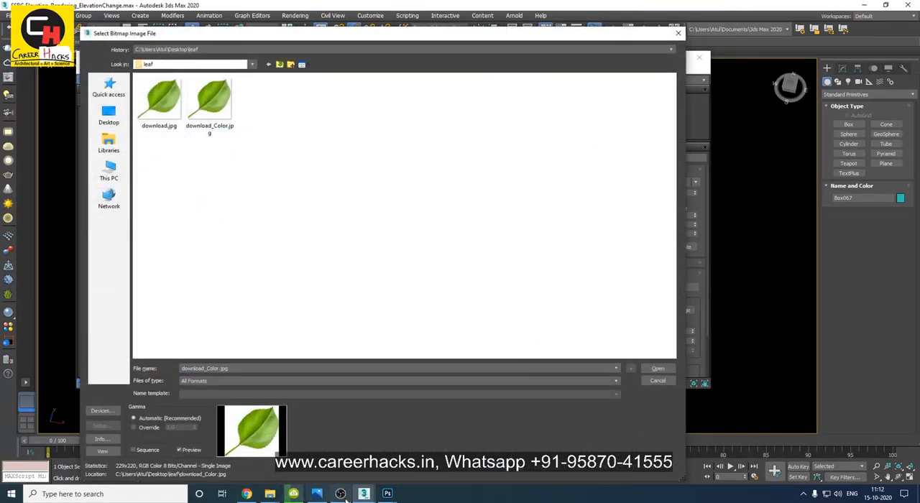
Switch to Photoshop and finish saving the black-and-white leaf mask as a JPEG at quality 12.
{"action": "left_click", "coordinate": [388, 493]}
{"action": "left_click", "coordinate": [416, 460]}
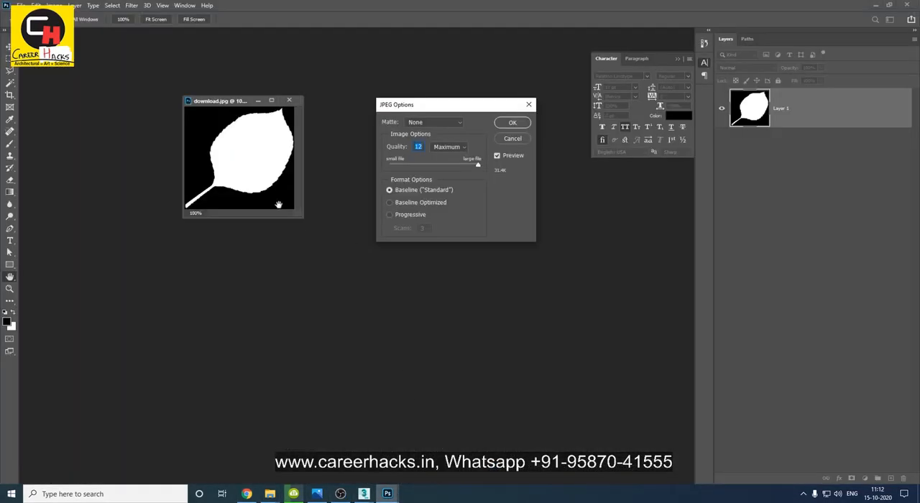
{"action": "left_click", "coordinate": [503, 127]}
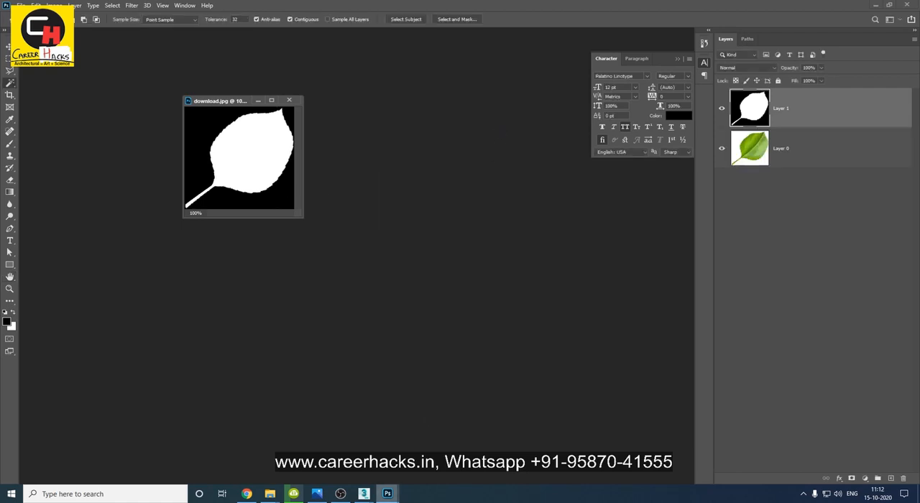
Return to the elevation scene in 3ds Max and load download_Alpha.jpg into the opacity bitmap.
{"action": "left_click", "coordinate": [317, 447]}
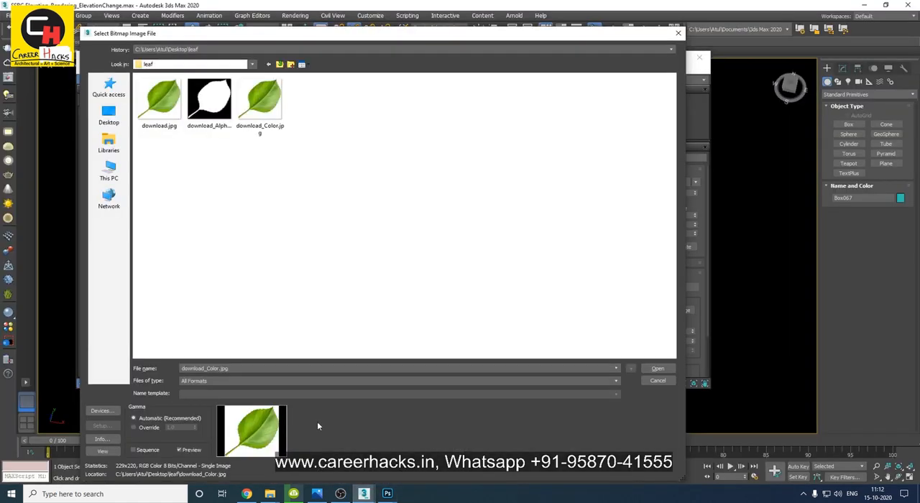
{"action": "double_click", "coordinate": [209, 98]}
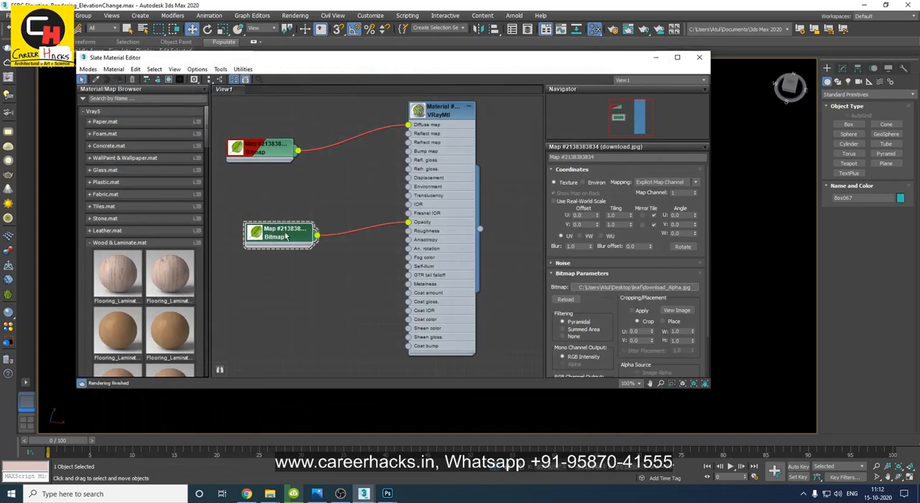
{"action": "left_click_drag", "start_coordinate": [216, 57], "coordinate": [485, 67]}
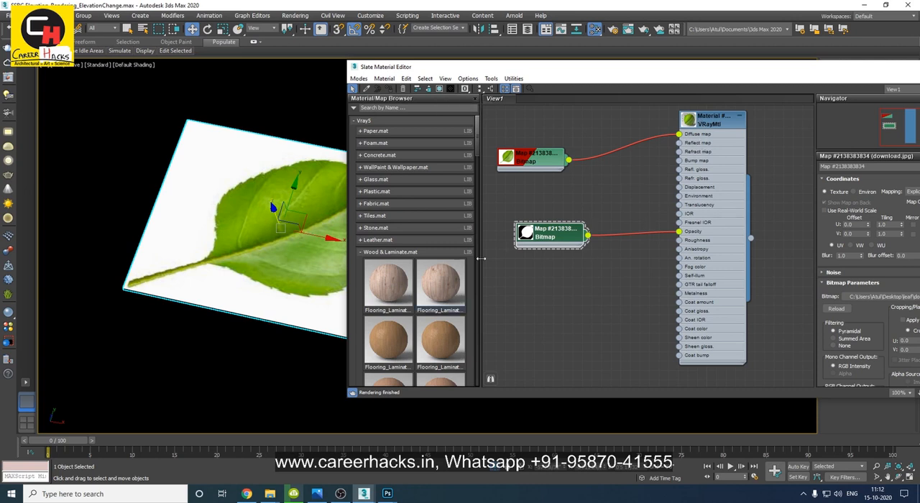
Show the alpha bitmap and the color bitmap in the viewport, one after the other.
{"action": "right_click", "coordinate": [548, 236]}
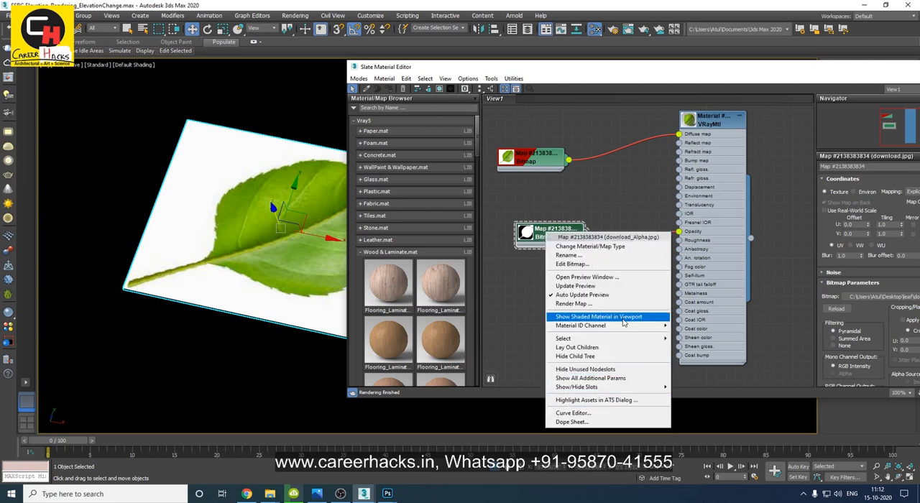
{"action": "left_click", "coordinate": [599, 317]}
{"action": "right_click", "coordinate": [531, 156]}
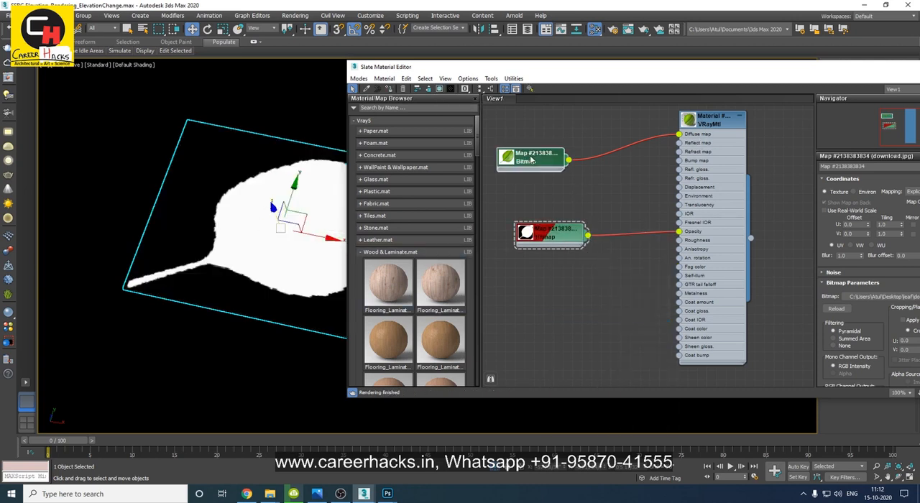
{"action": "left_click", "coordinate": [562, 242]}
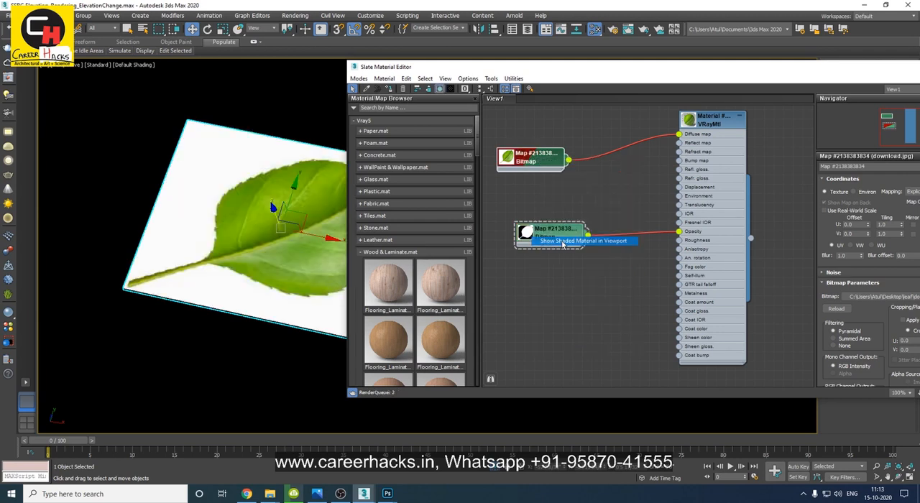
Show the complete leaf material shaded in the viewport and minimize the Slate Material Editor.
{"action": "right_click", "coordinate": [715, 126]}
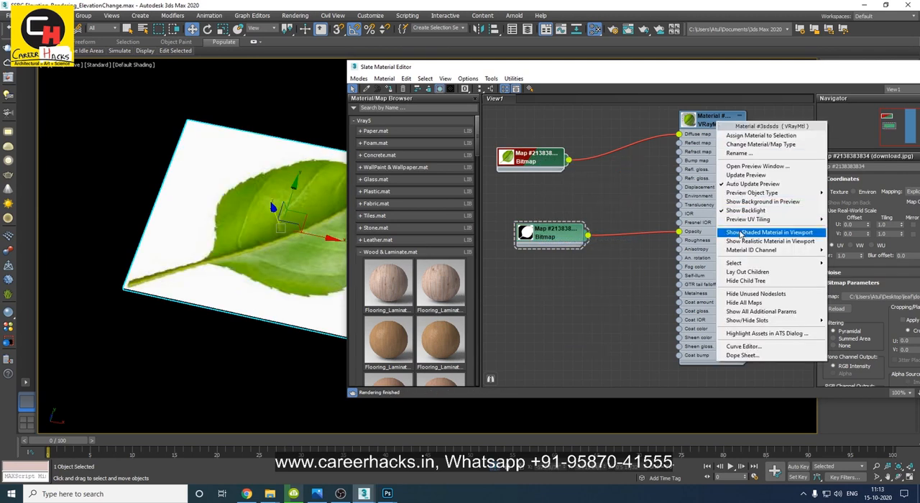
{"action": "left_click", "coordinate": [740, 233]}
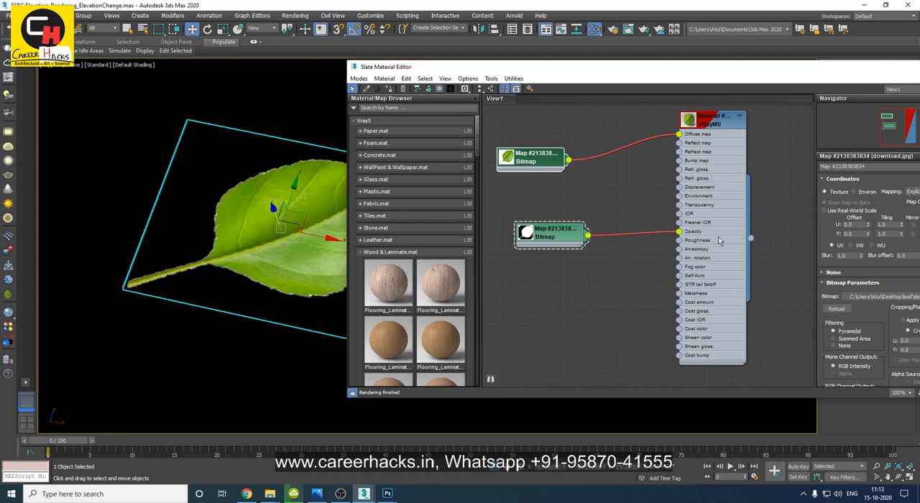
{"action": "right_click", "coordinate": [662, 71]}
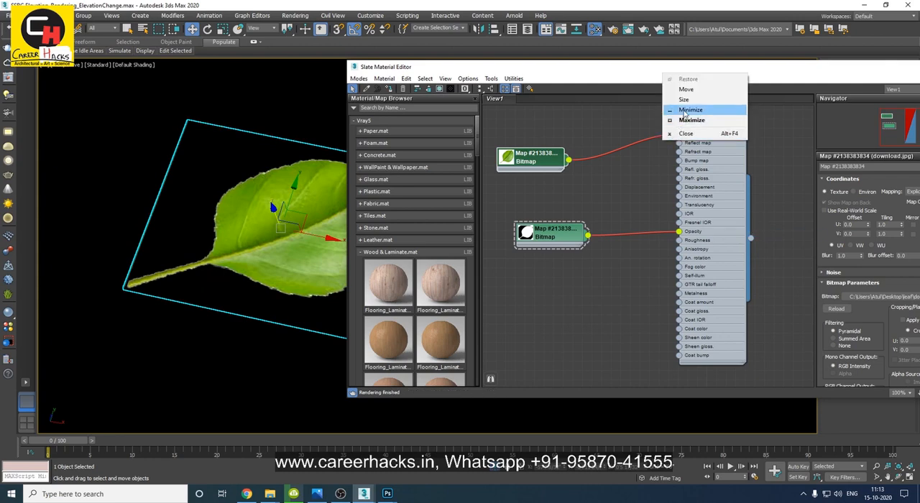
{"action": "left_click", "coordinate": [680, 110]}
Examine the road surface around the leaf object from a wider view with nothing selected.
{"action": "key", "text": "alt+z"}
{"action": "left_click_drag", "start_coordinate": [283, 281], "coordinate": [260, 381]}
{"action": "left_click_drag", "start_coordinate": [225, 263], "coordinate": [257, 339]}
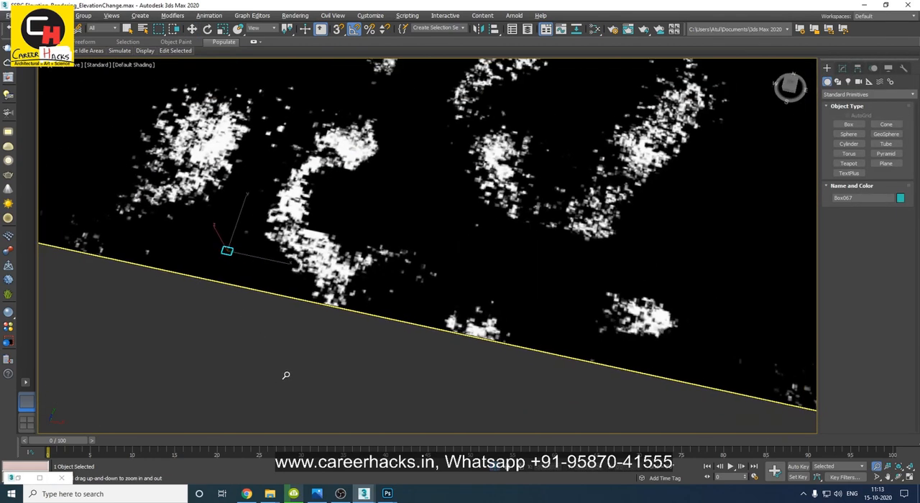
{"action": "middle_click_drag", "start_coordinate": [286, 376], "coordinate": [317, 361], "text": "alt"}
{"action": "scroll", "coordinate": [345, 313], "scroll_direction": "down", "scroll_amount": 3}
{"action": "middle_click_drag", "start_coordinate": [482, 343], "coordinate": [451, 384]}
{"action": "key", "text": "w"}
{"action": "left_click", "coordinate": [346, 376]}
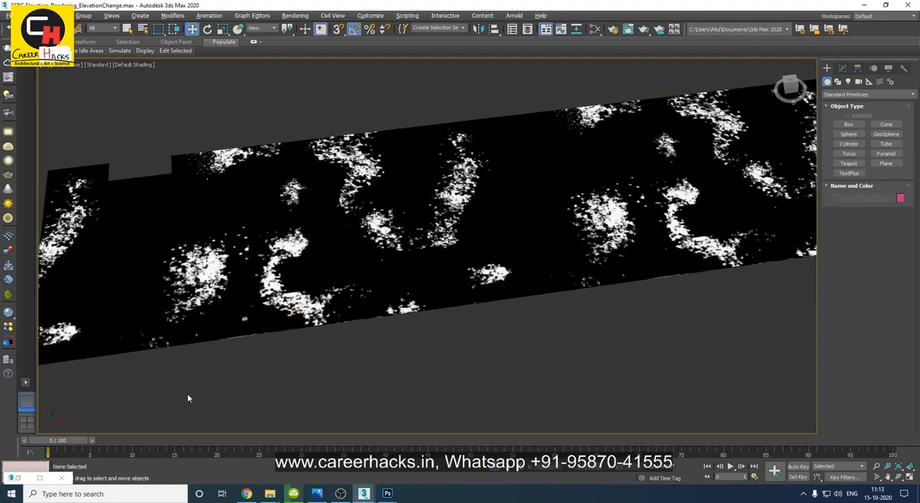
{"action": "middle_click_drag", "start_coordinate": [545, 360], "coordinate": [524, 362]}
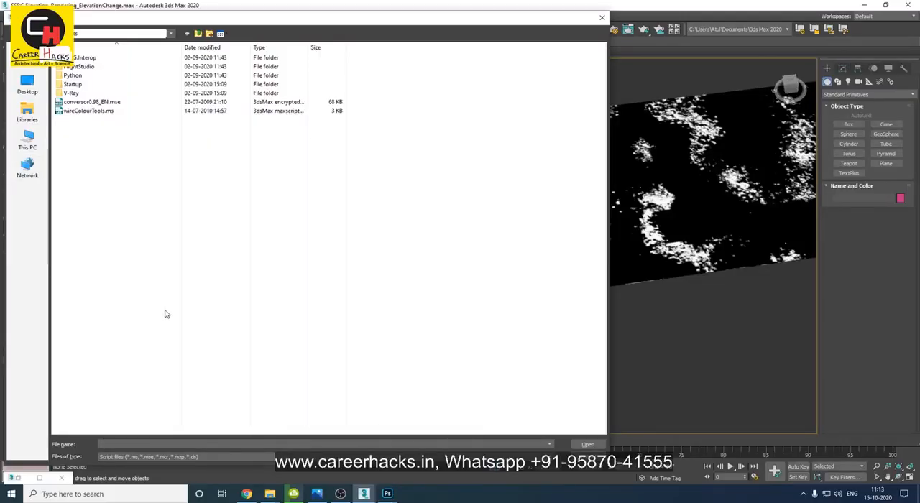
Copy ultimate_painter_0.mse from Downloads into the 3ds Max scripts folder, granting administrator permission.
{"action": "mouse_move", "coordinate": [270, 494]}
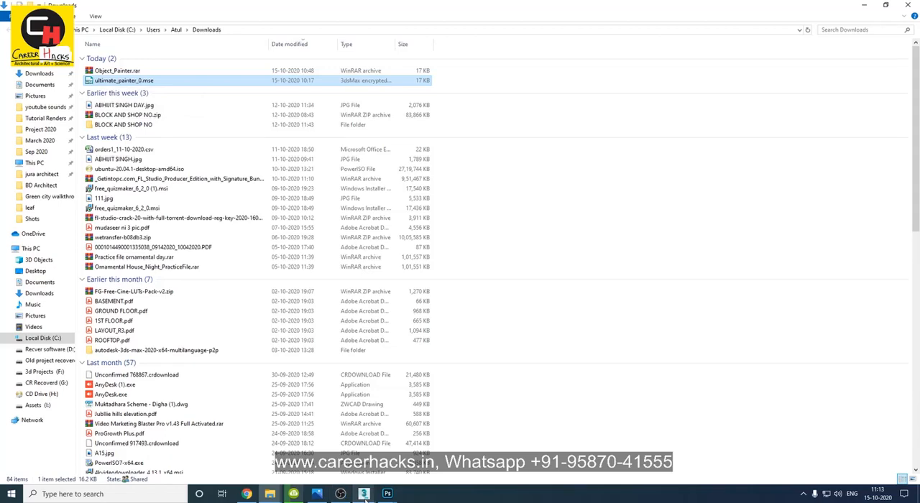
{"action": "mouse_move", "coordinate": [365, 497]}
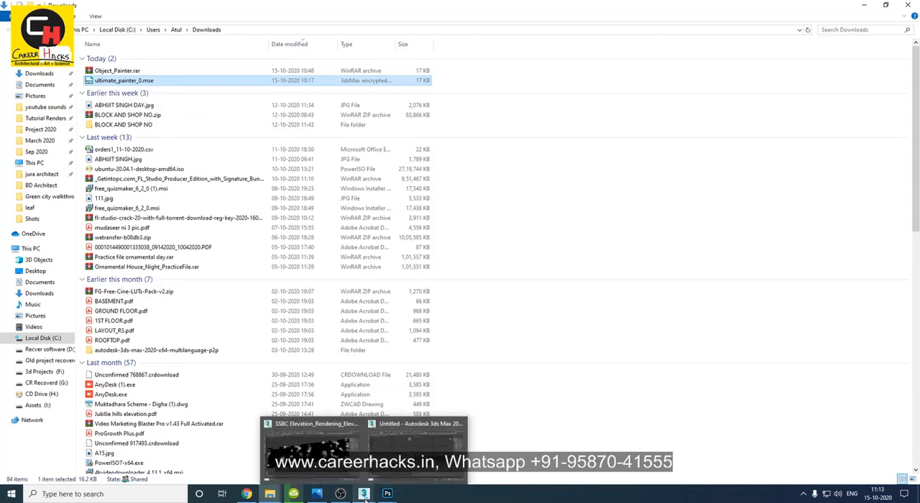
{"action": "left_click", "coordinate": [313, 442]}
{"action": "right_click", "coordinate": [94, 187]}
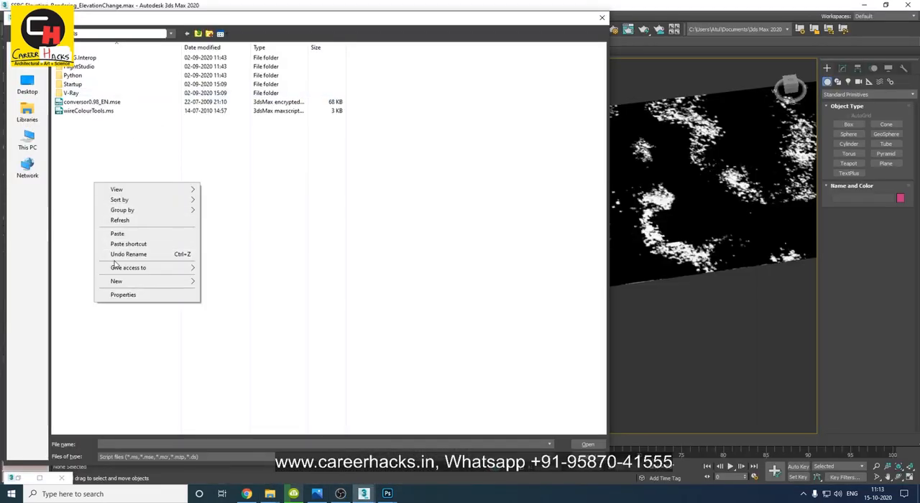
{"action": "left_click", "coordinate": [119, 236]}
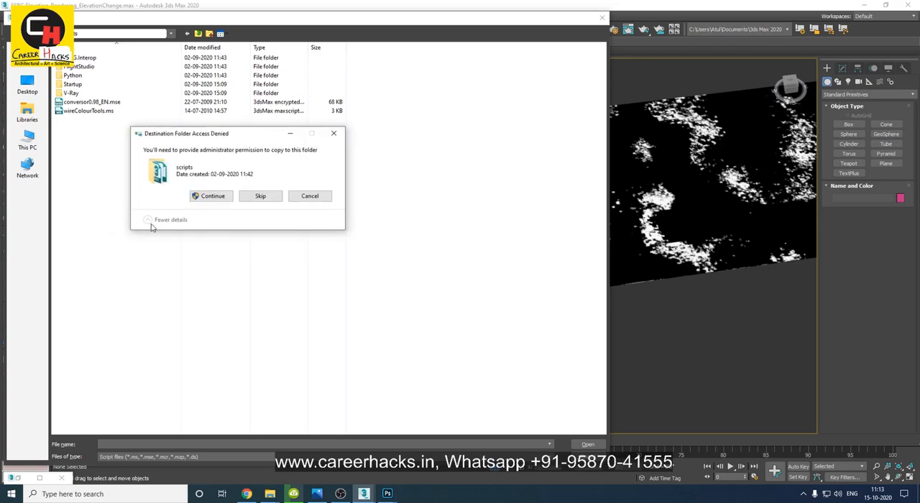
{"action": "left_click", "coordinate": [212, 196]}
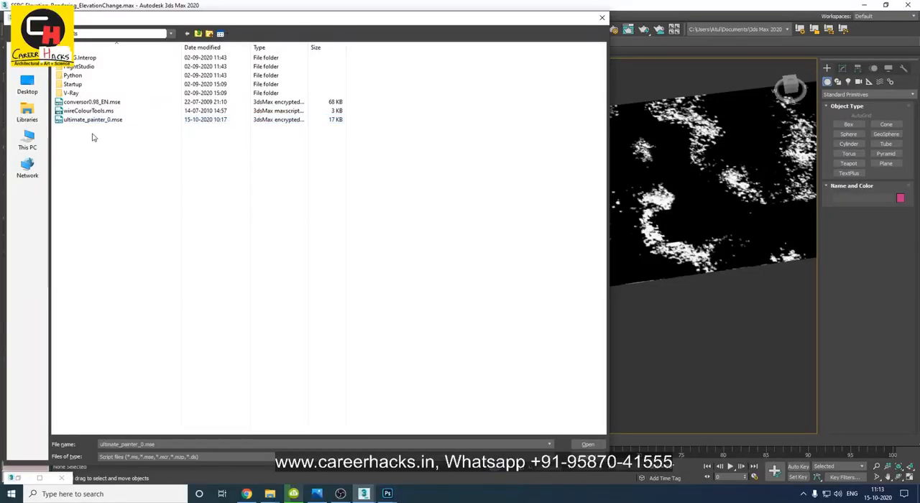
Run the ultimate_painter_0.mse script and add the leaf box to the painter's object list.
{"action": "double_click", "coordinate": [96, 120]}
{"action": "mouse_move", "coordinate": [428, 139]}
{"action": "left_mouse_down"}
{"action": "mouse_move", "coordinate": [555, 113]}
{"action": "mouse_move", "coordinate": [512, 89]}
{"action": "left_mouse_up"}
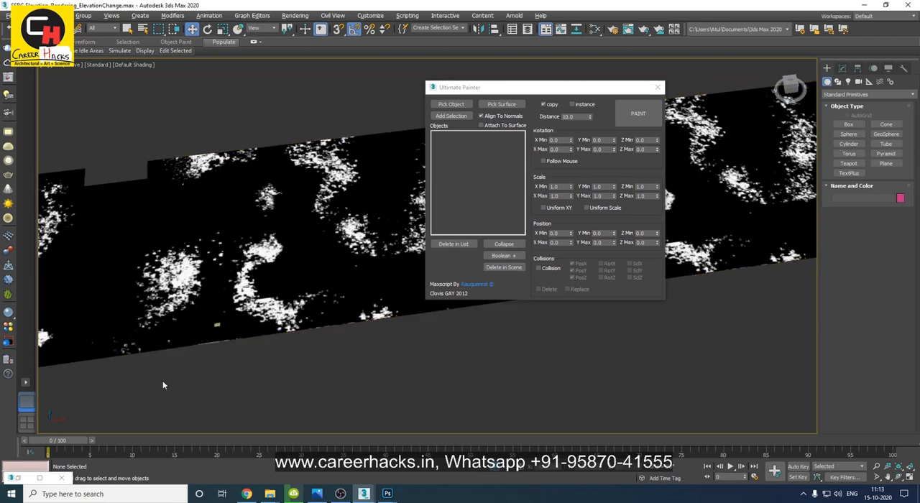
{"action": "left_click", "coordinate": [209, 334]}
{"action": "left_click", "coordinate": [216, 325]}
{"action": "middle_click_drag", "start_coordinate": [300, 401], "coordinate": [290, 368], "text": "alt"}
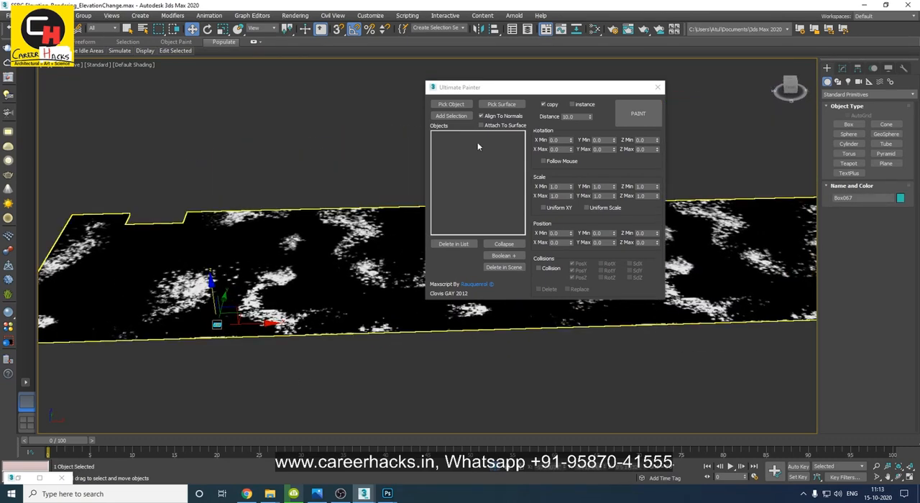
{"action": "key", "text": "ctrl"}
{"action": "left_click", "coordinate": [463, 118]}
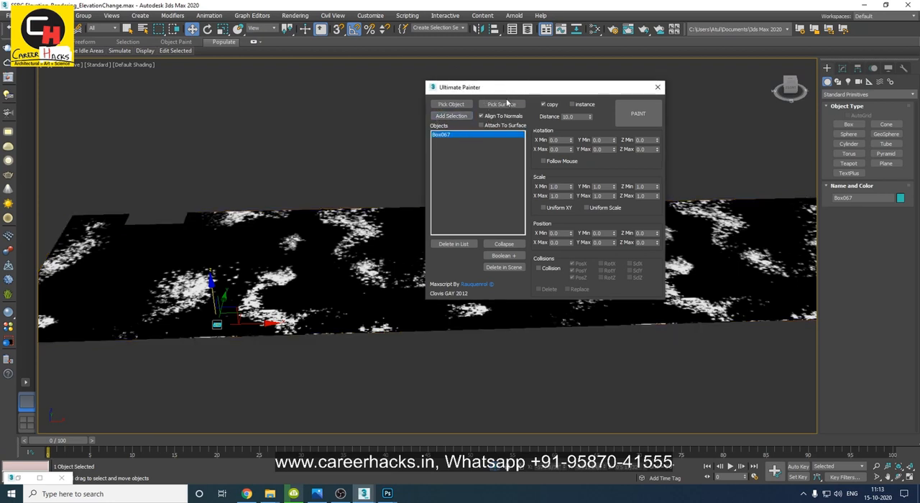
Pick the road group as the surface to paint on and set the painter to create instances.
{"action": "left_click", "coordinate": [382, 274]}
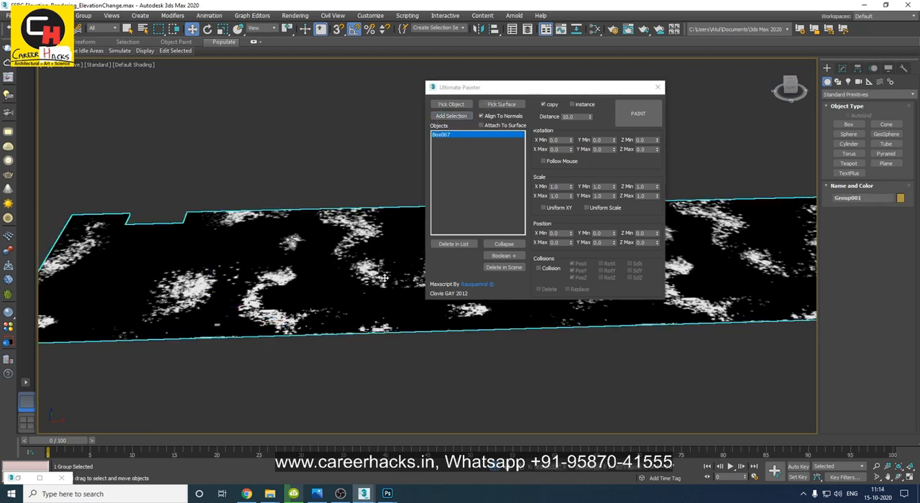
{"action": "left_click", "coordinate": [501, 106]}
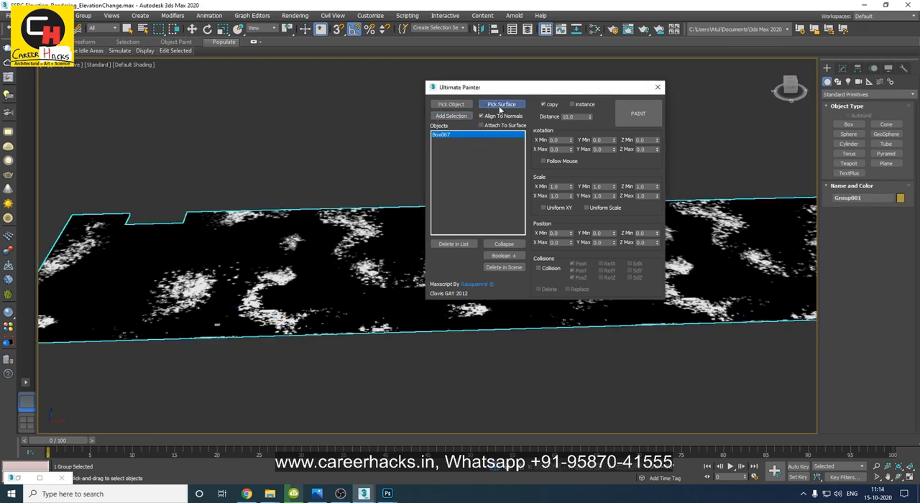
{"action": "left_click", "coordinate": [346, 297]}
{"action": "middle_click_drag", "start_coordinate": [363, 198], "coordinate": [347, 203]}
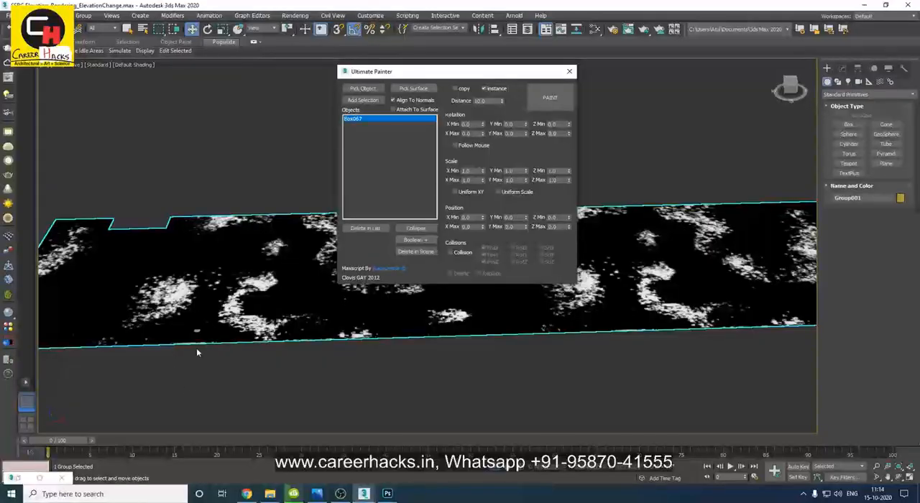
{"action": "middle_click_drag", "start_coordinate": [197, 352], "coordinate": [50, 419], "text": "alt"}
{"action": "key", "text": "ctrl"}
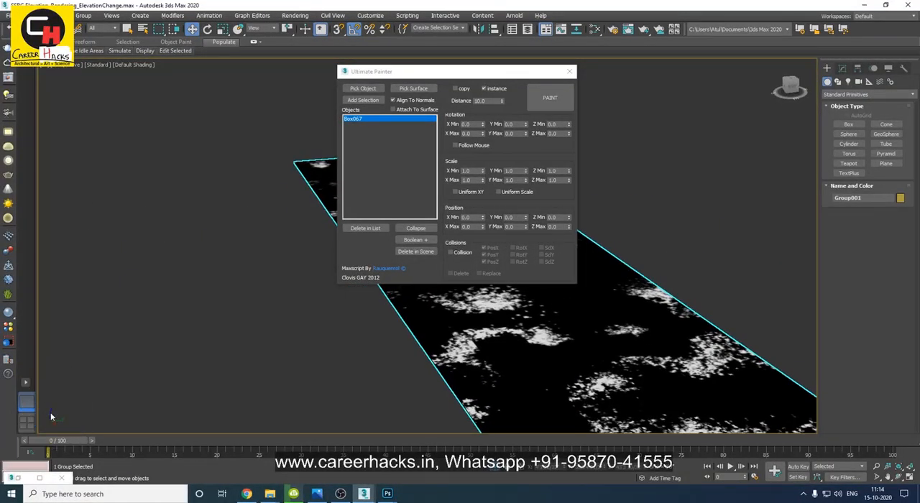
Set the painter's Z rotation from -30 to 180 and its uniform scale from 0.8 to 1.2.
{"action": "left_click", "coordinate": [552, 124]}
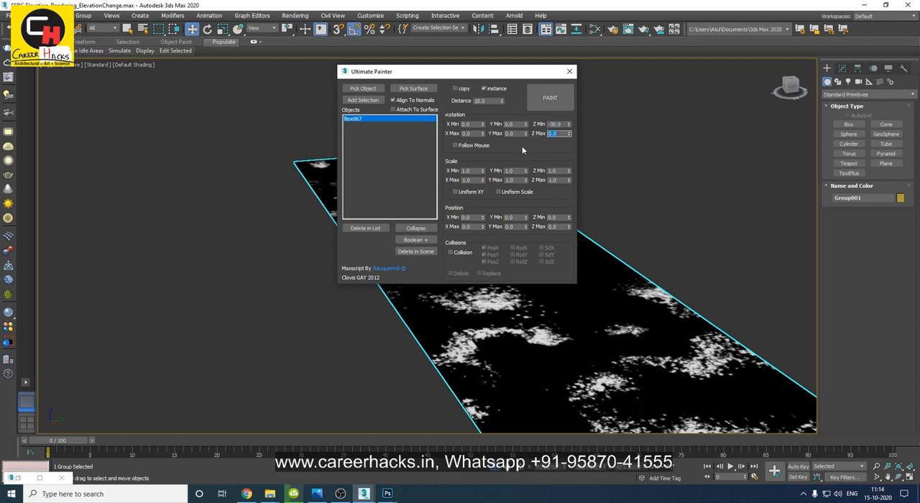
{"action": "type", "text": "180"}
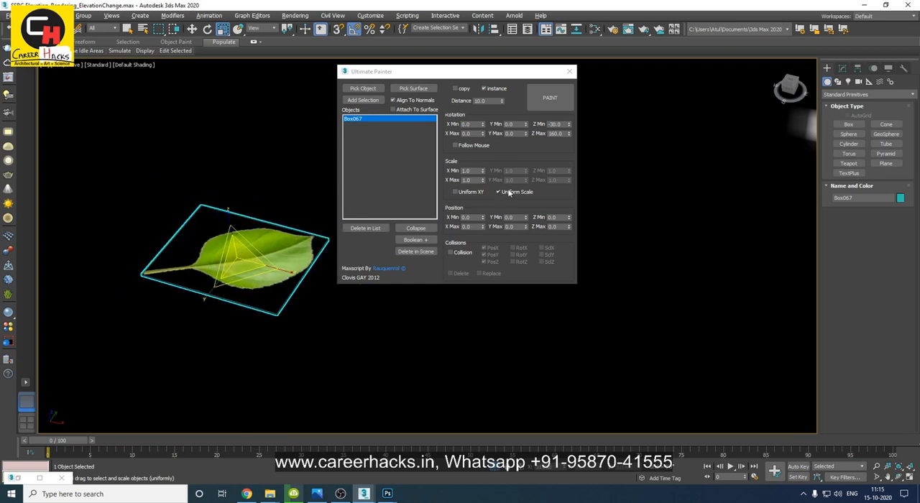
{"action": "left_click", "coordinate": [471, 170]}
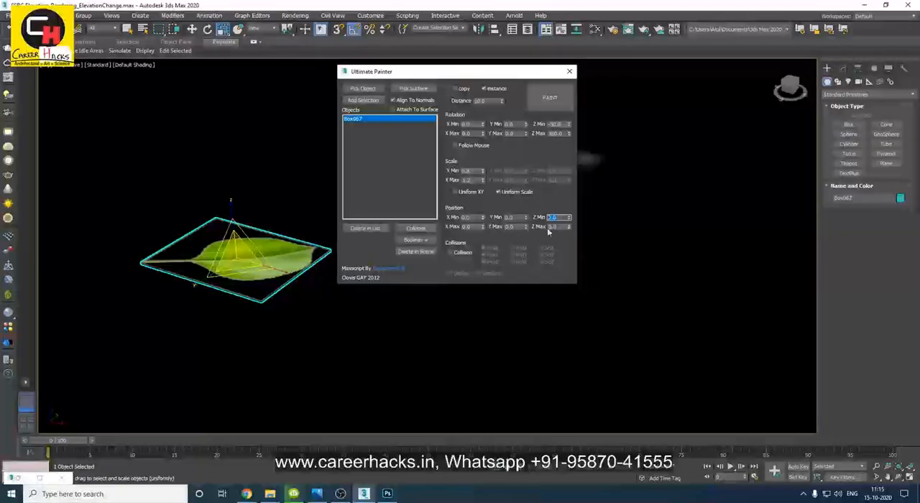
Set the painter's position range to 20 and -30 in X, and 10 and -20 in Y.
{"action": "double_click", "coordinate": [554, 226]}
{"action": "left_click", "coordinate": [518, 217]}
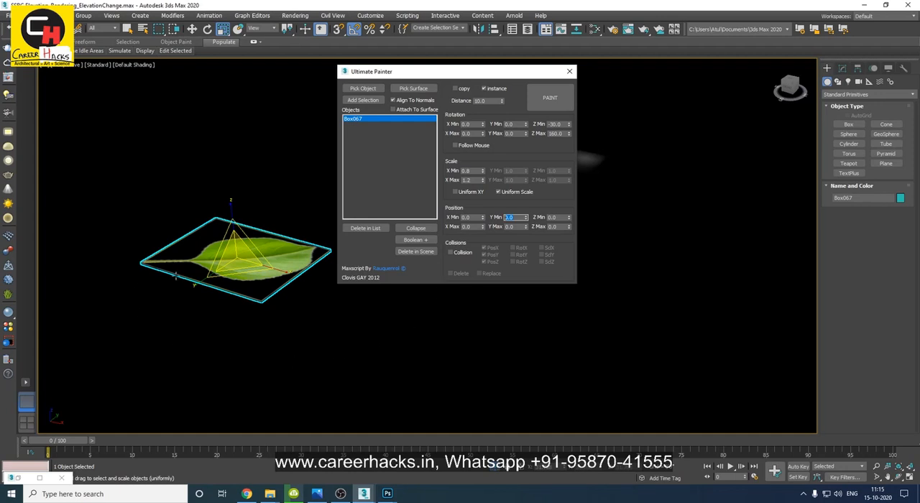
{"action": "type", "text": "3"}
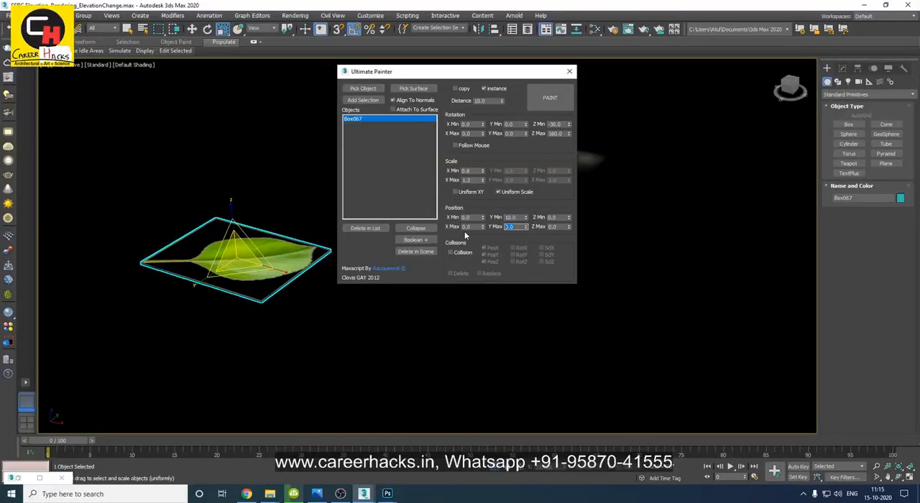
{"action": "type", "text": "1"}
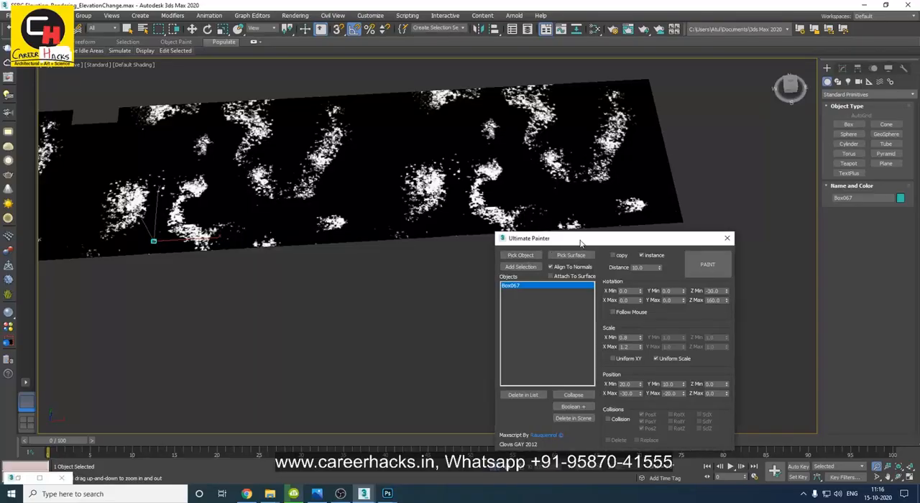
Paint leaf instances along both long edges of the road and close the painter.
{"action": "mouse_move", "coordinate": [581, 244]}
{"action": "left_mouse_down"}
{"action": "mouse_move", "coordinate": [586, 175]}
{"action": "mouse_move", "coordinate": [613, 162]}
{"action": "left_mouse_up"}
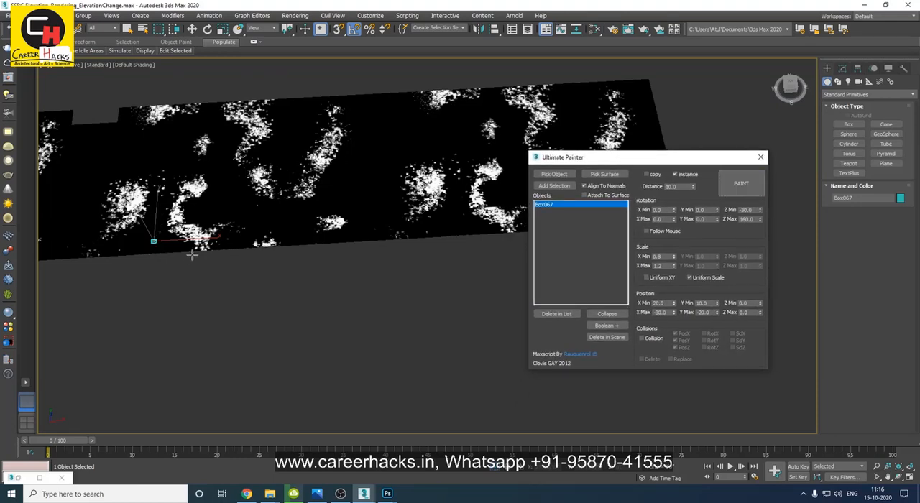
{"action": "left_click_drag", "start_coordinate": [201, 241], "coordinate": [517, 219]}
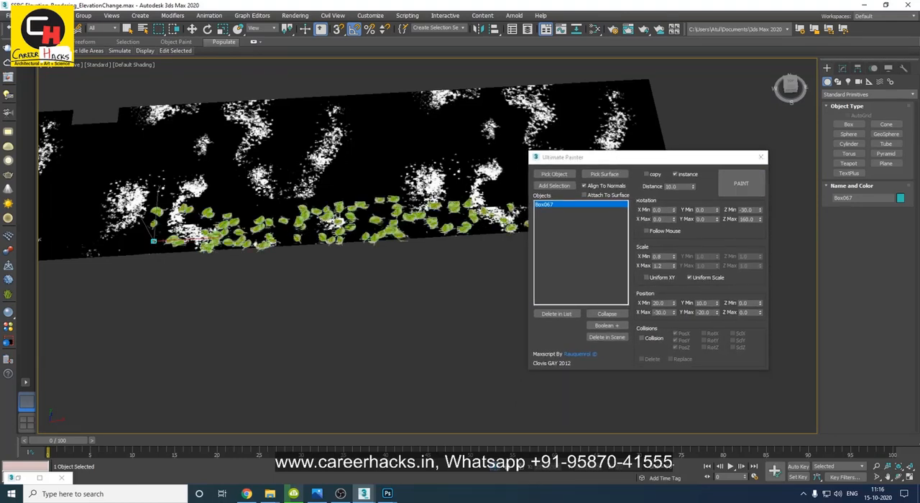
{"action": "mouse_move", "coordinate": [169, 126]}
{"action": "left_mouse_down"}
{"action": "mouse_move", "coordinate": [503, 115]}
{"action": "mouse_move", "coordinate": [550, 100]}
{"action": "left_mouse_up"}
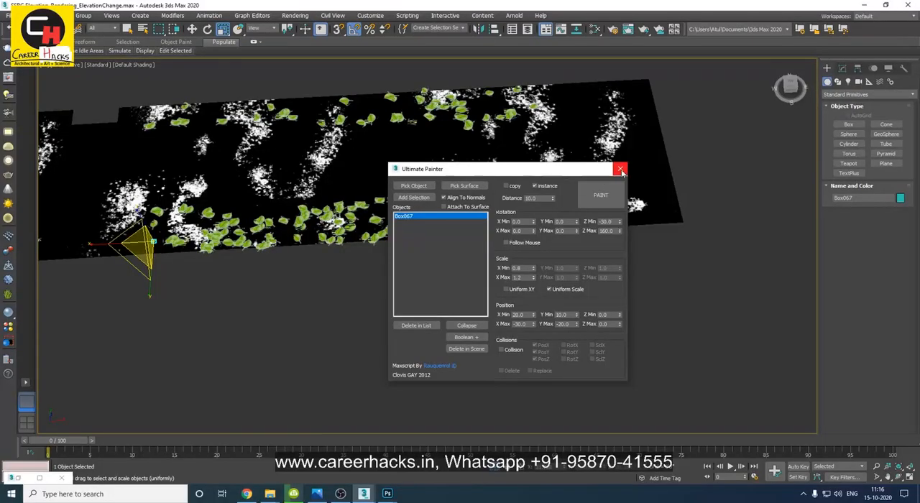
{"action": "left_click", "coordinate": [620, 170]}
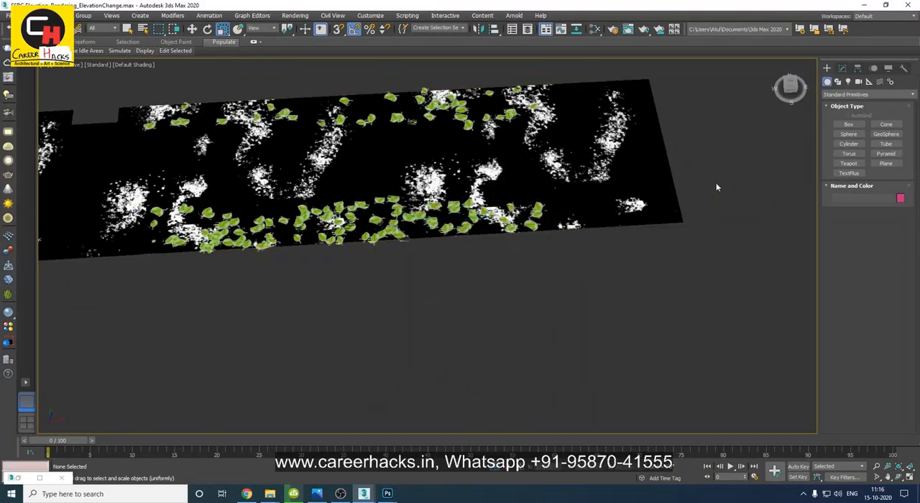
{"action": "middle_click_drag", "start_coordinate": [258, 331], "coordinate": [307, 305], "text": "alt"}
{"action": "scroll", "coordinate": [292, 315], "scroll_direction": "up", "scroll_amount": 5}
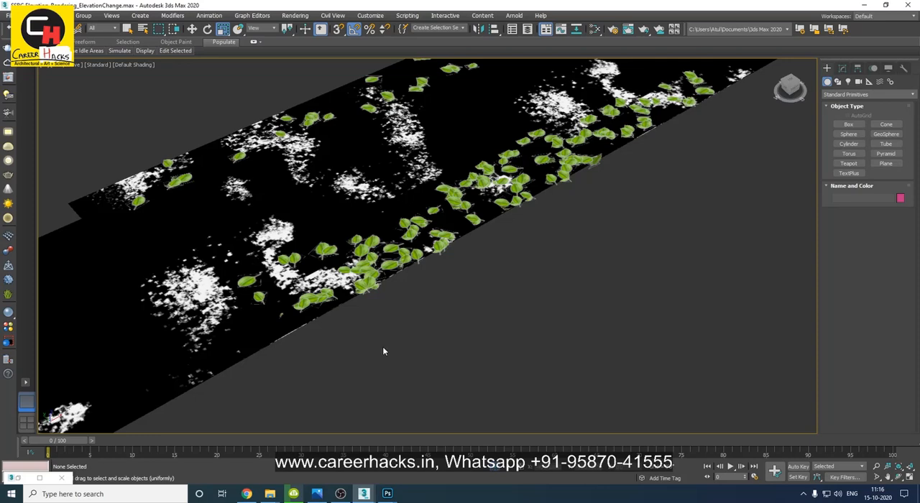
Delete all the painted leaves, keeping the road group and the original leaf out of the selection.
{"action": "middle_click_drag", "start_coordinate": [587, 302], "coordinate": [299, 306], "text": "alt"}
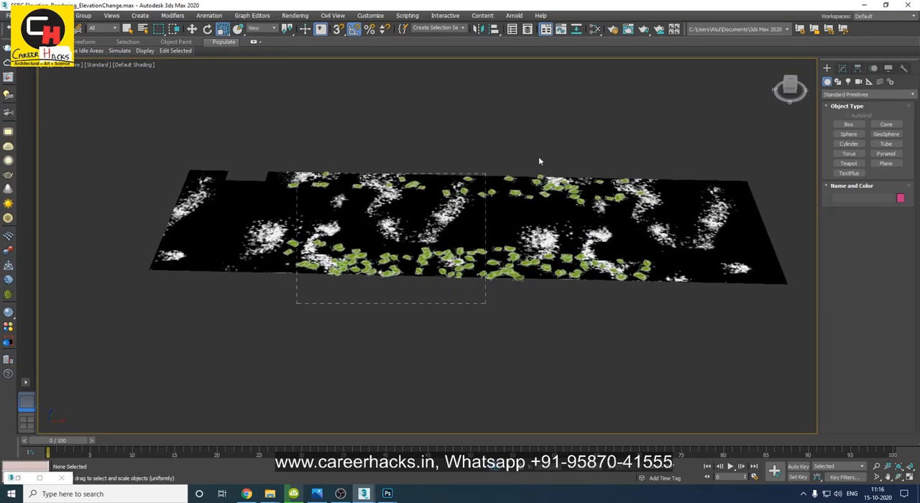
{"action": "left_click_drag", "start_coordinate": [714, 111], "coordinate": [714, 112]}
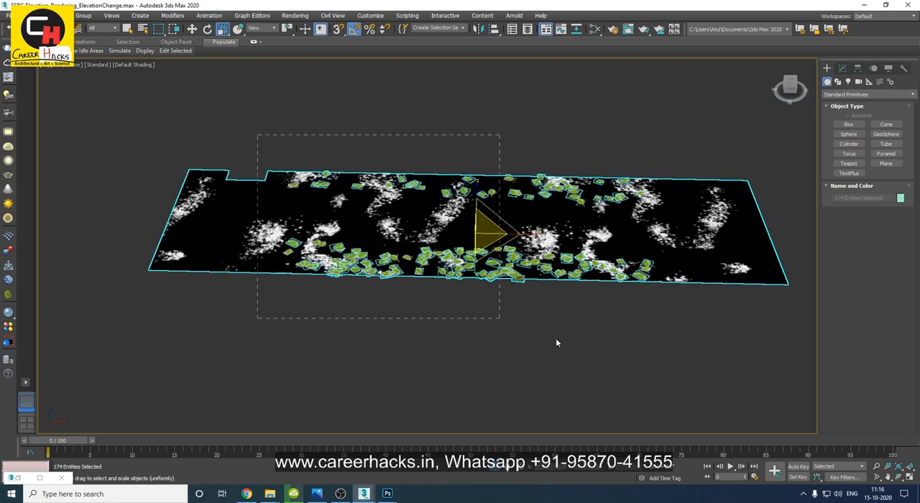
{"action": "left_click_drag", "start_coordinate": [700, 342], "coordinate": [699, 343]}
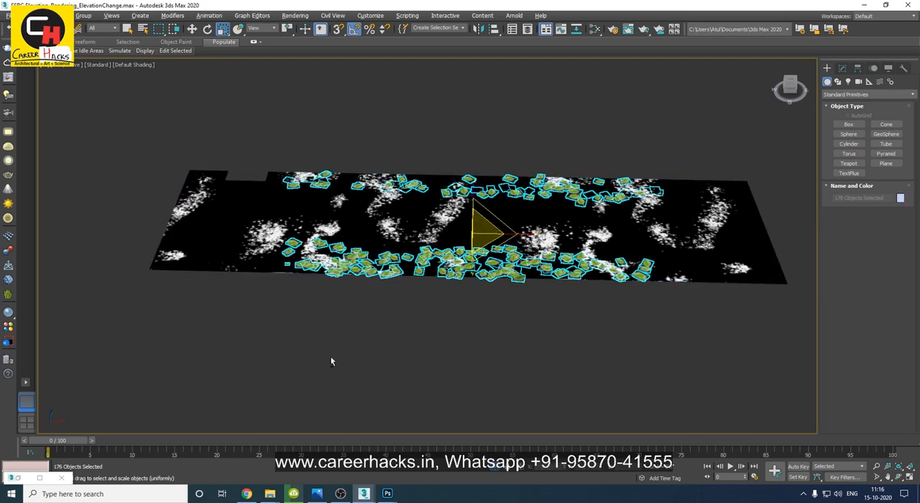
{"action": "left_click_drag", "start_coordinate": [287, 272], "coordinate": [288, 270], "text": "alt"}
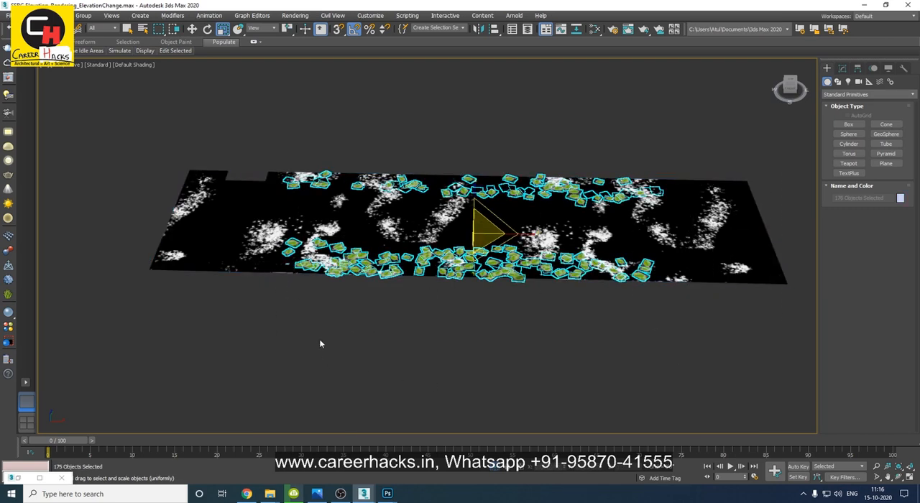
{"action": "key", "text": "Delete"}
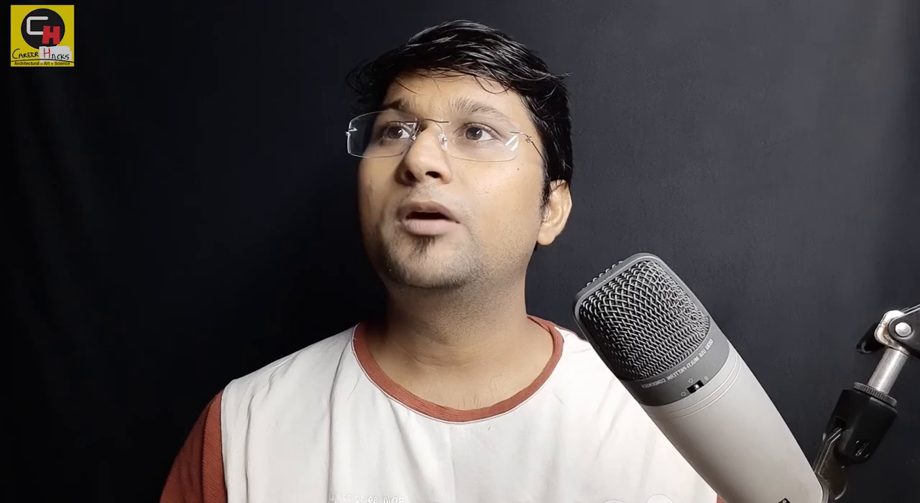
Run the Ultimate Painter script again and add the original leaf box to its object list.
{"action": "left_click", "coordinate": [406, 15]}
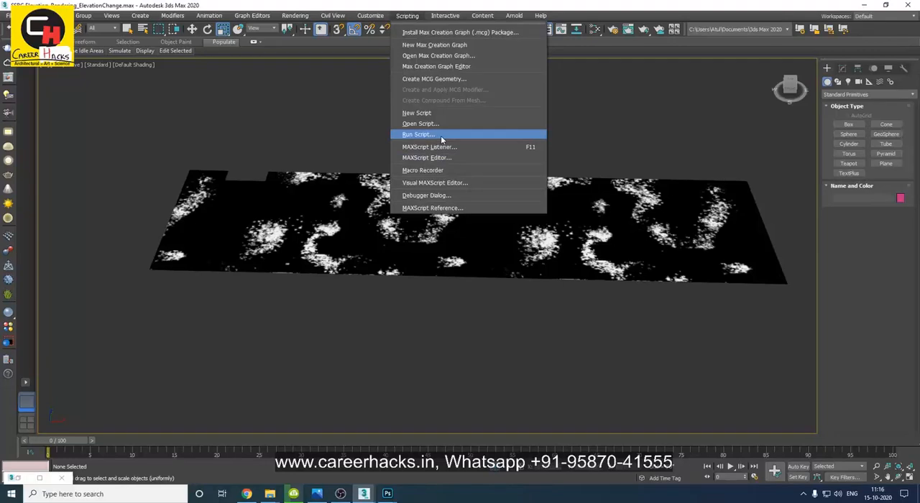
{"action": "left_click", "coordinate": [440, 135]}
{"action": "double_click", "coordinate": [94, 111]}
{"action": "left_click_drag", "start_coordinate": [450, 131], "coordinate": [652, 144]}
{"action": "left_click", "coordinate": [245, 319]}
{"action": "key", "text": "ctrl+z"}
{"action": "key", "text": "ctrl+z"}
{"action": "left_click", "coordinate": [567, 180]}
Pick the road as the painting surface and move the painter window clear of the road.
{"action": "left_click", "coordinate": [617, 168]}
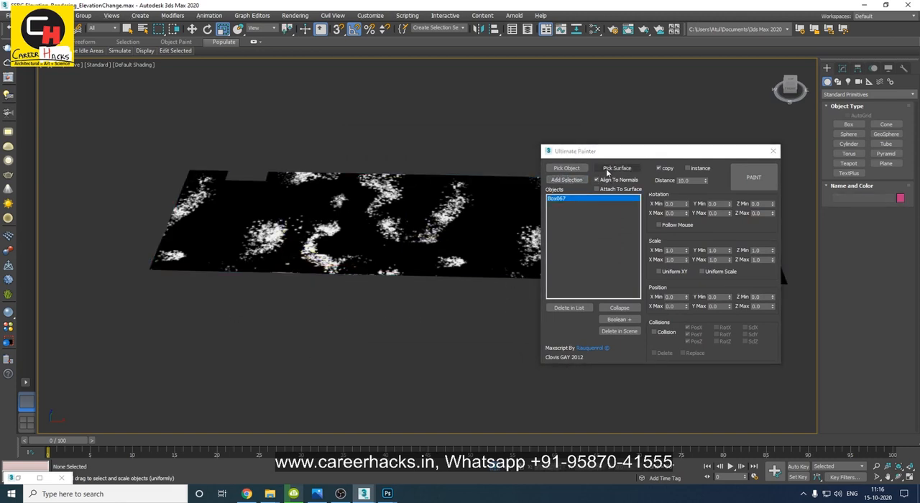
{"action": "left_click", "coordinate": [480, 243]}
{"action": "mouse_move", "coordinate": [596, 154]}
{"action": "left_mouse_down"}
{"action": "mouse_move", "coordinate": [96, 137]}
{"action": "mouse_move", "coordinate": [95, 124]}
{"action": "left_mouse_up"}
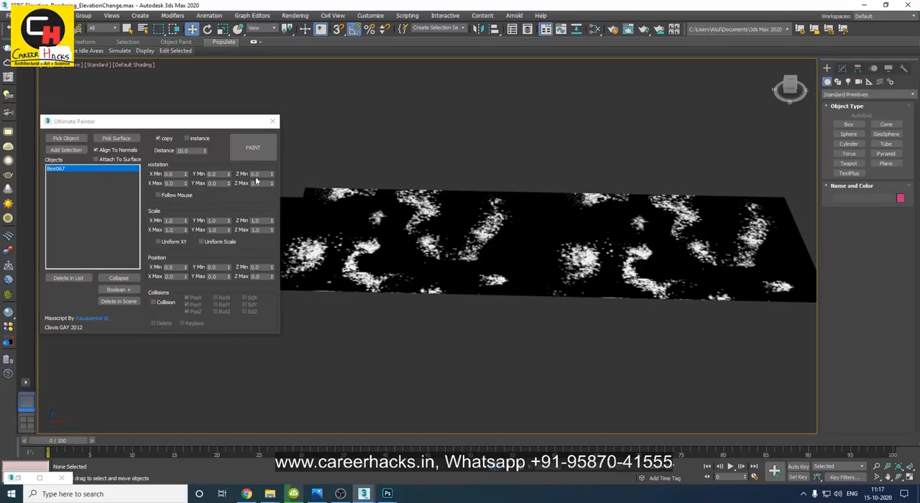
Set the painter's Z rotation to 20 minimum and -20 maximum, and its uniform scale to 0.95 and 1.15.
{"action": "left_click", "coordinate": [263, 174]}
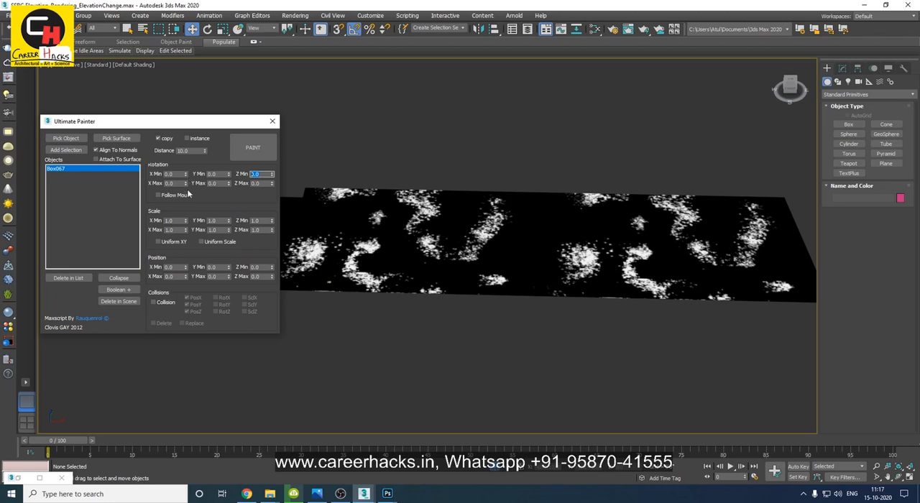
{"action": "key", "text": "Tab"}
{"action": "type", "text": "-2"}
{"action": "left_click", "coordinate": [202, 242]}
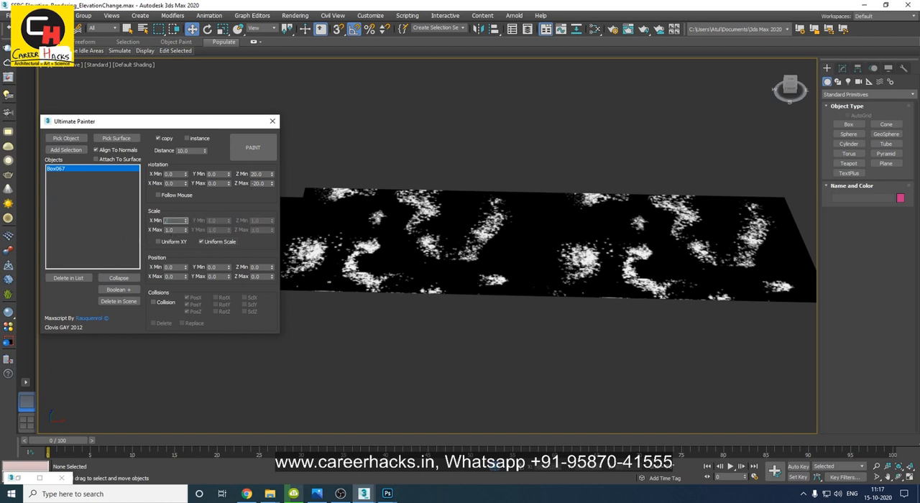
{"action": "left_click", "coordinate": [175, 230]}
{"action": "type", "text": "15"}
{"action": "key", "text": "Return"}
Set the painter's position range to 2 and -5 in X, and 5 and -2 in Y.
{"action": "left_click", "coordinate": [218, 267]}
{"action": "key", "text": "Tab"}
{"action": "left_click", "coordinate": [175, 268]}
{"action": "type", "text": "2"}
{"action": "key", "text": "Tab"}
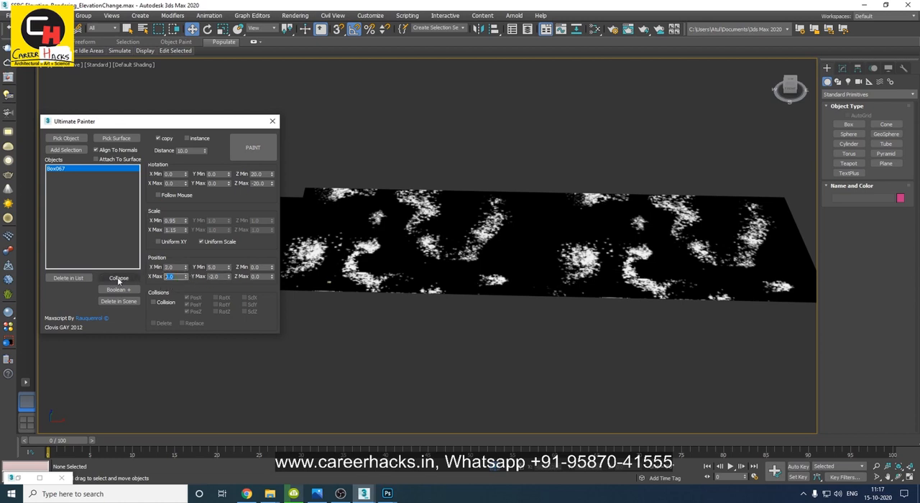
Paint a strip of leaf copies along the near edge and another along the far edge of the road.
{"action": "left_click", "coordinate": [289, 265]}
{"action": "left_click_drag", "start_coordinate": [303, 284], "coordinate": [684, 290]}
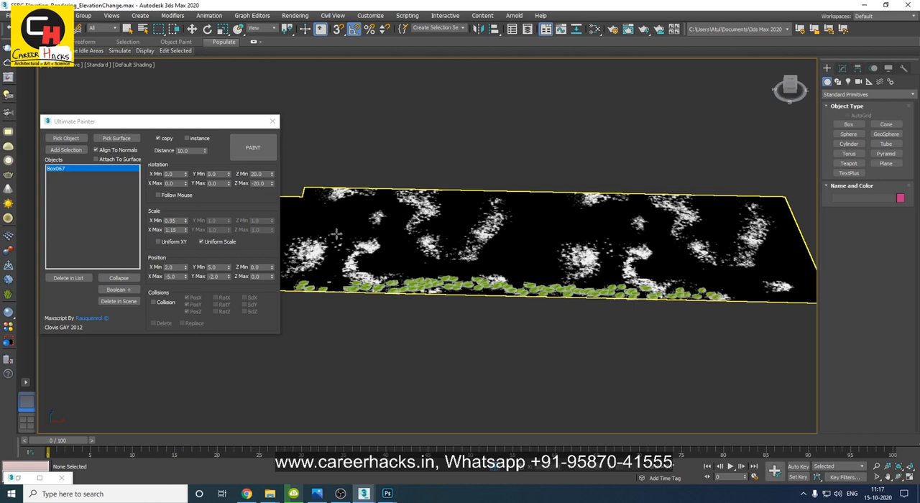
{"action": "left_click_drag", "start_coordinate": [320, 193], "coordinate": [747, 204]}
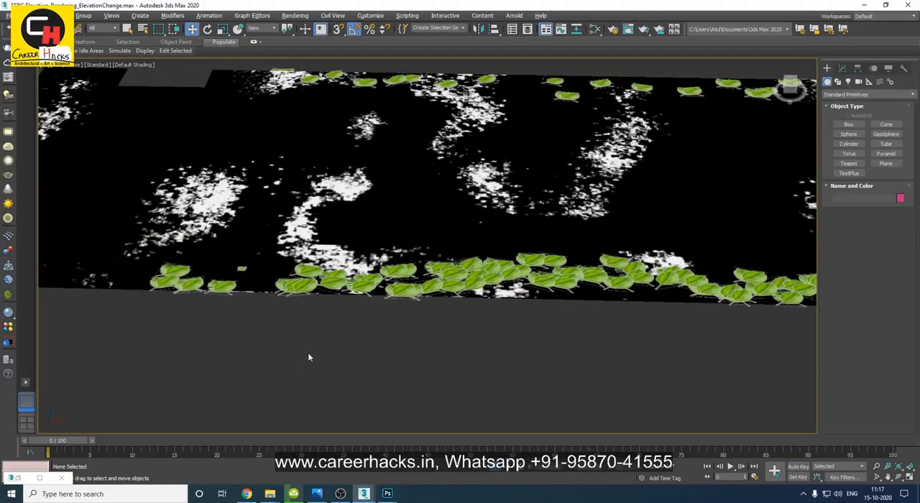
Select the small original leaf, view it up close from the top and open its box parameters.
{"action": "middle_click_drag", "start_coordinate": [238, 354], "coordinate": [297, 347]}
{"action": "scroll", "coordinate": [294, 284], "scroll_direction": "up", "scroll_amount": 4}
{"action": "left_click", "coordinate": [299, 243]}
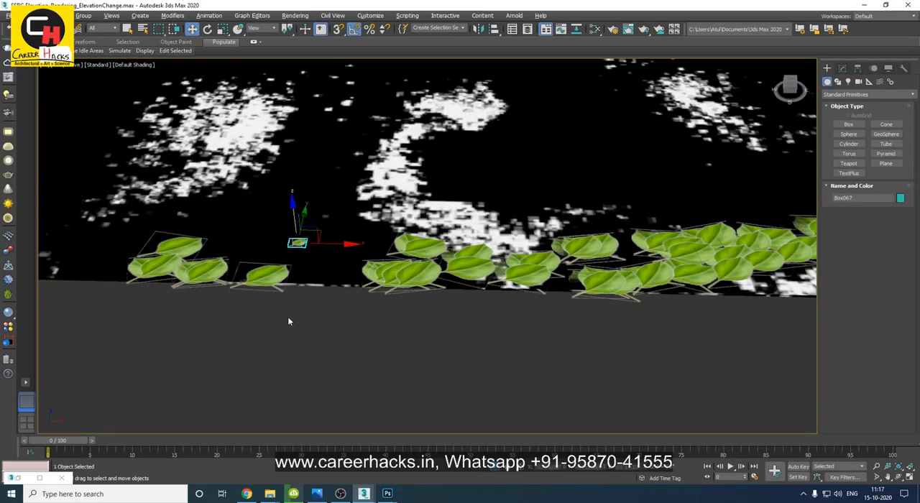
{"action": "middle_click_drag", "start_coordinate": [286, 329], "coordinate": [341, 302], "text": "alt"}
{"action": "key", "text": "alt+q"}
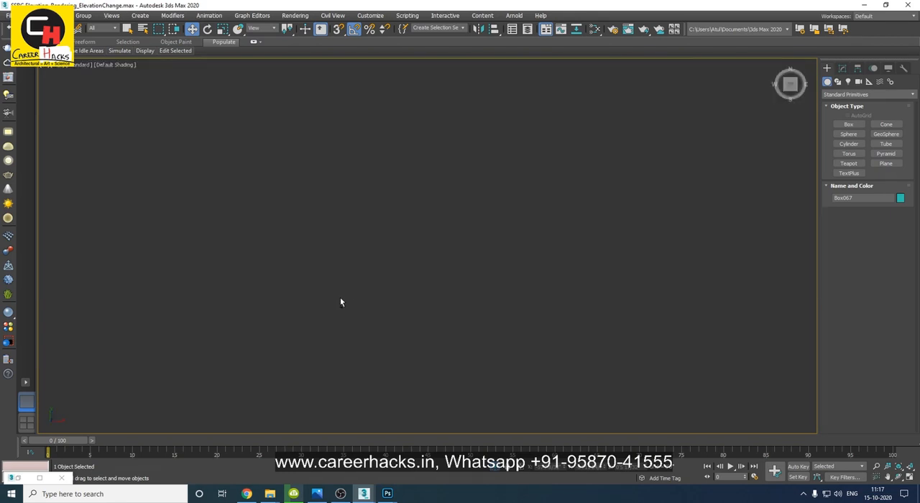
{"action": "scroll", "coordinate": [316, 187], "scroll_direction": "down", "scroll_amount": 4}
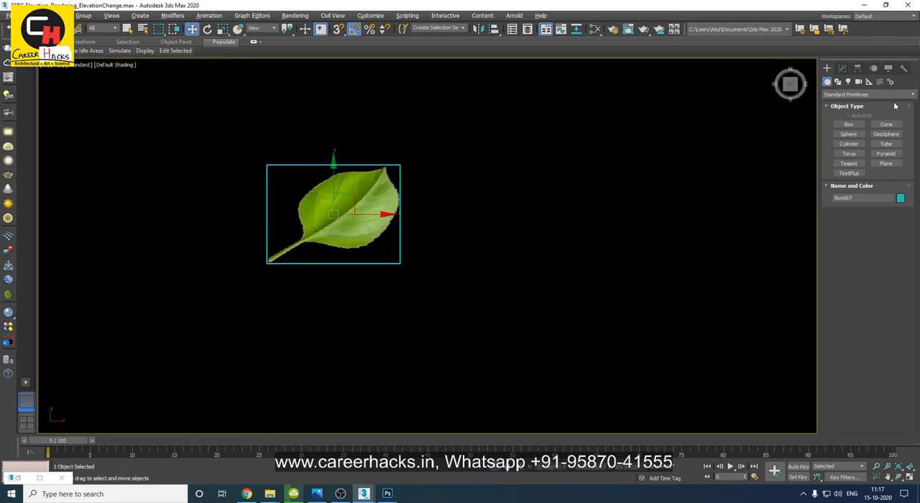
{"action": "left_click", "coordinate": [842, 68]}
{"action": "middle_click_drag", "start_coordinate": [535, 262], "coordinate": [496, 254]}
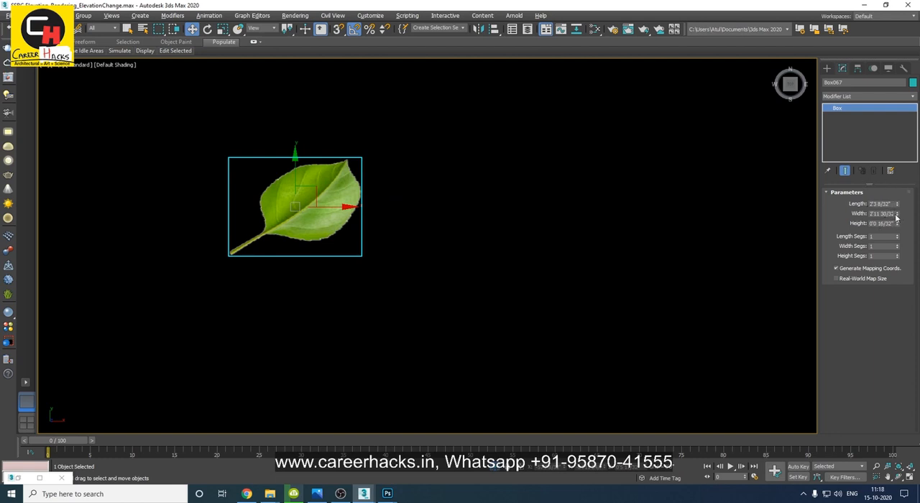
Create a small box beside the leaf in the top view.
{"action": "right_click", "coordinate": [546, 261]}
{"action": "left_click", "coordinate": [596, 241]}
{"action": "left_click_drag", "start_coordinate": [479, 211], "coordinate": [550, 255]}
{"action": "left_click", "coordinate": [548, 243]}
{"action": "right_click", "coordinate": [548, 243]}
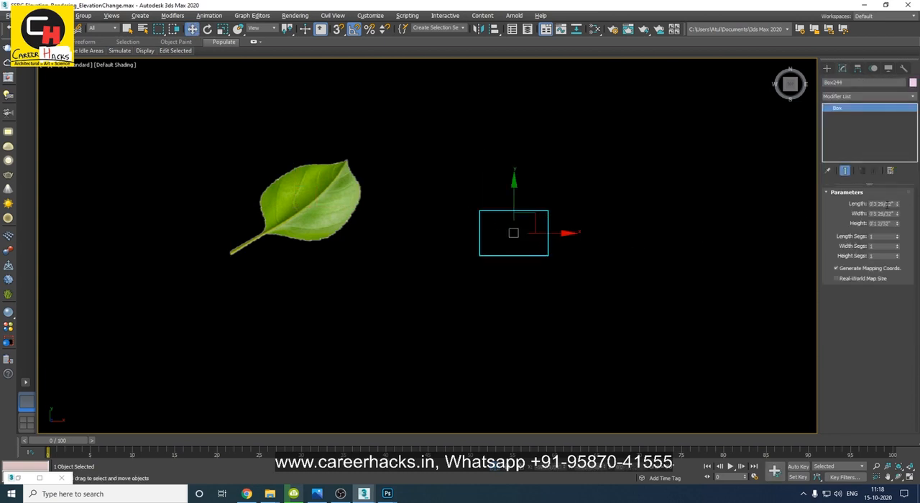
Set the new box's length to 2'0" and its width to 3'0".
{"action": "right_click", "coordinate": [897, 204]}
{"action": "type", "text": "2'0"}
{"action": "key", "text": "Tab"}
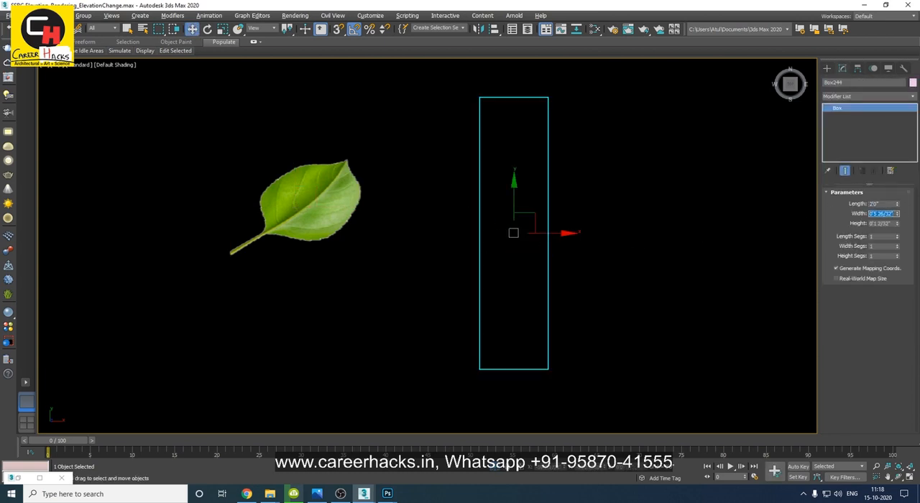
{"action": "type", "text": "3"}
{"action": "key", "text": "Tab"}
Switch to the perspective view and move the box onto the road near the scattered leaves.
{"action": "middle_click_drag", "start_coordinate": [454, 243], "coordinate": [363, 210]}
{"action": "middle_click_drag", "start_coordinate": [363, 210], "coordinate": [412, 346], "text": "ctrl+alt"}
{"action": "left_click_drag", "start_coordinate": [388, 190], "coordinate": [355, 248]}
{"action": "key", "text": "p"}
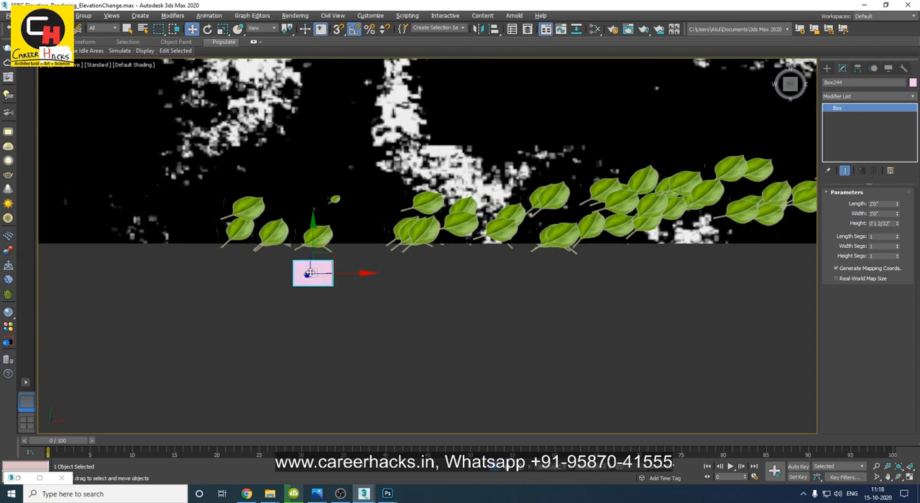
{"action": "middle_click_drag", "start_coordinate": [321, 308], "coordinate": [350, 266], "text": "alt"}
{"action": "left_click_drag", "start_coordinate": [355, 253], "coordinate": [338, 239]}
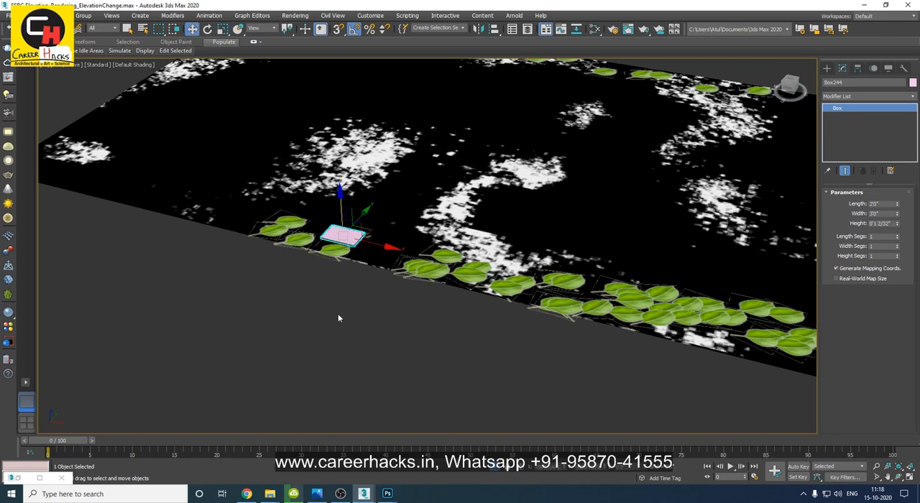
Resize the box to a length of 0'2 12/32" and a width of 0'3 19/32".
{"action": "double_click", "coordinate": [882, 203]}
{"action": "type", "text": "2"}
{"action": "left_click_drag", "start_coordinate": [887, 214], "coordinate": [831, 214]}
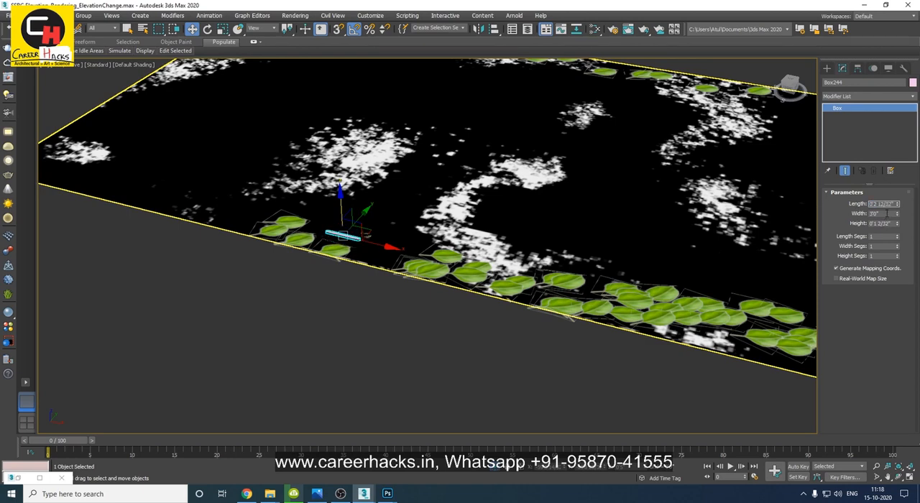
{"action": "type", "text": ".3"}
{"action": "key", "text": "Return"}
{"action": "middle_click_drag", "start_coordinate": [306, 277], "coordinate": [328, 217], "text": "alt"}
{"action": "key", "text": "w"}
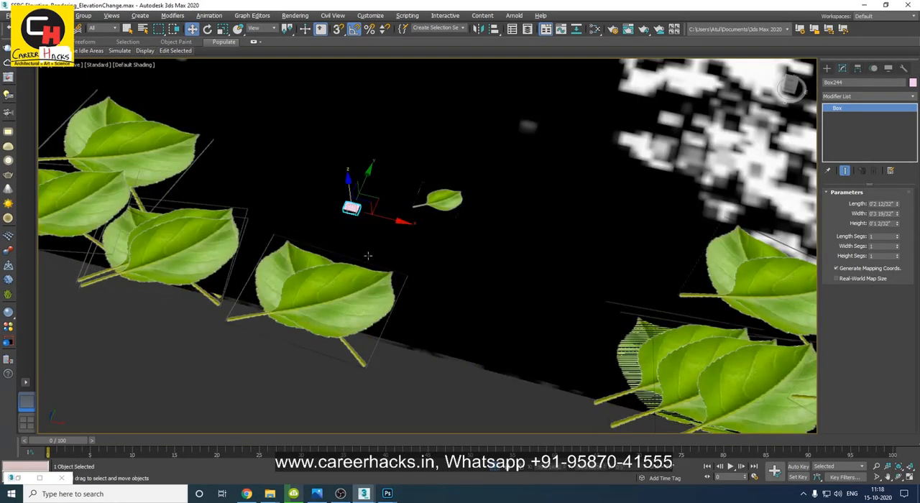
Assign the leaf VRayMtl material to the small box and close the Slate Material Editor.
{"action": "middle_click_drag", "start_coordinate": [360, 257], "coordinate": [382, 239], "text": "alt"}
{"action": "key", "text": "m"}
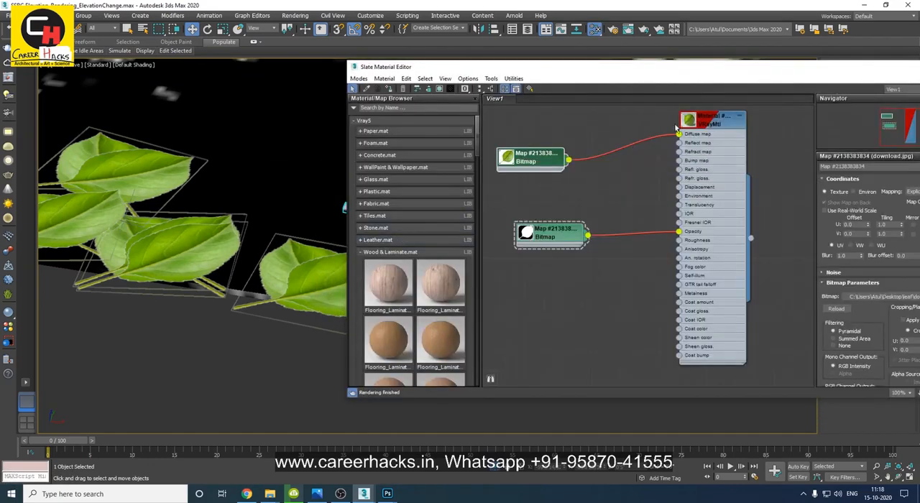
{"action": "right_click", "coordinate": [709, 122]}
{"action": "left_click", "coordinate": [755, 133]}
{"action": "right_click", "coordinate": [801, 69]}
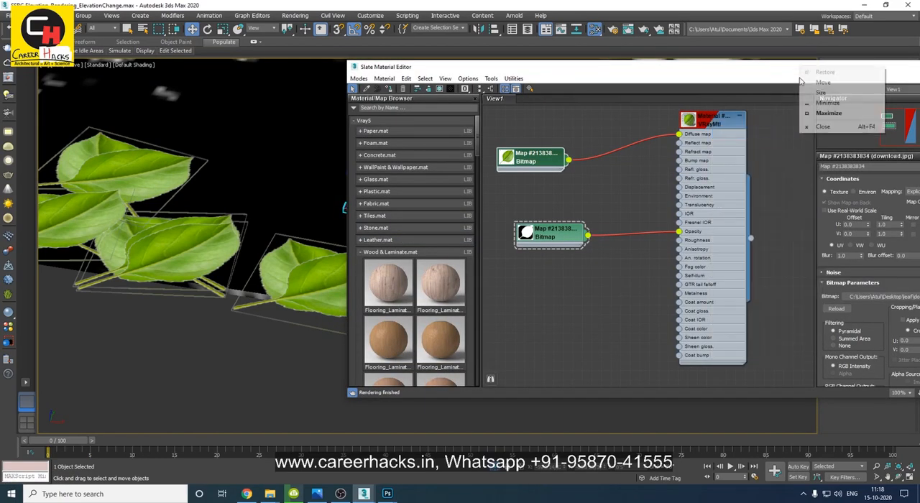
{"action": "left_click", "coordinate": [823, 125]}
Run the ultimate_painter_0.mse script and add the small leaf box to its object list.
{"action": "middle_click_drag", "start_coordinate": [385, 194], "coordinate": [308, 214]}
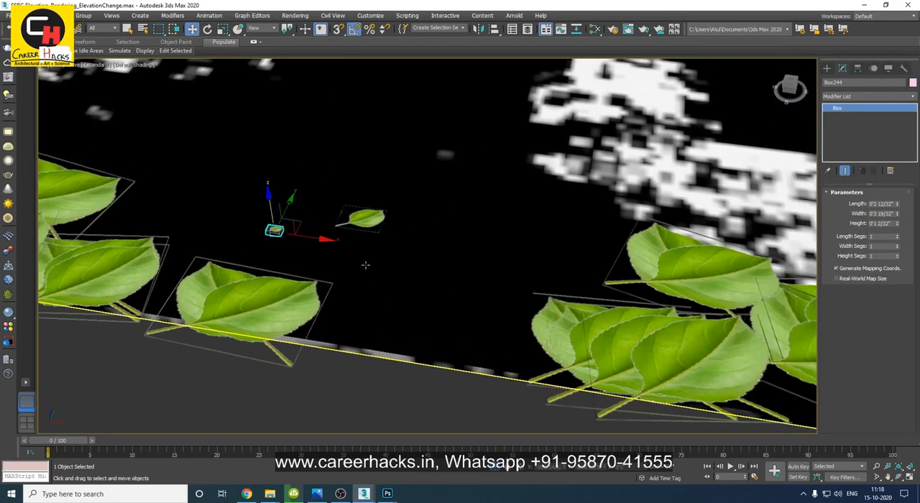
{"action": "middle_click_drag", "start_coordinate": [382, 187], "coordinate": [320, 180]}
{"action": "left_click", "coordinate": [407, 15]}
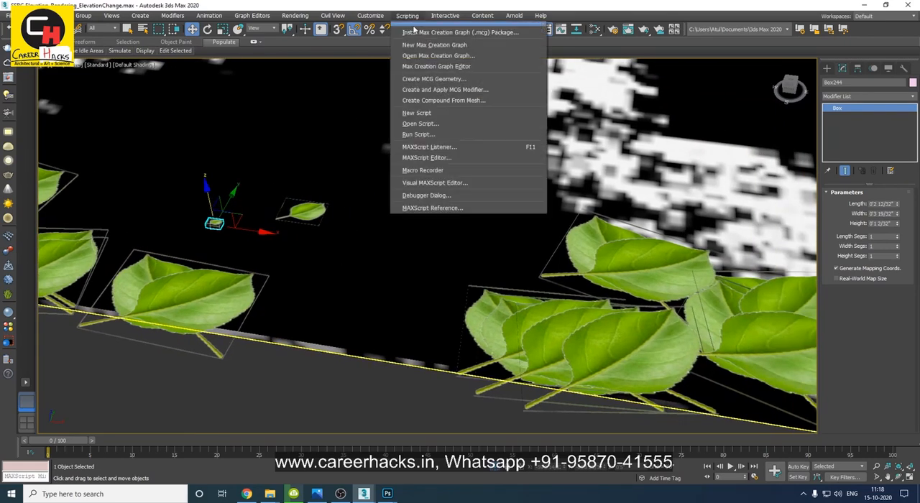
{"action": "left_click", "coordinate": [413, 137]}
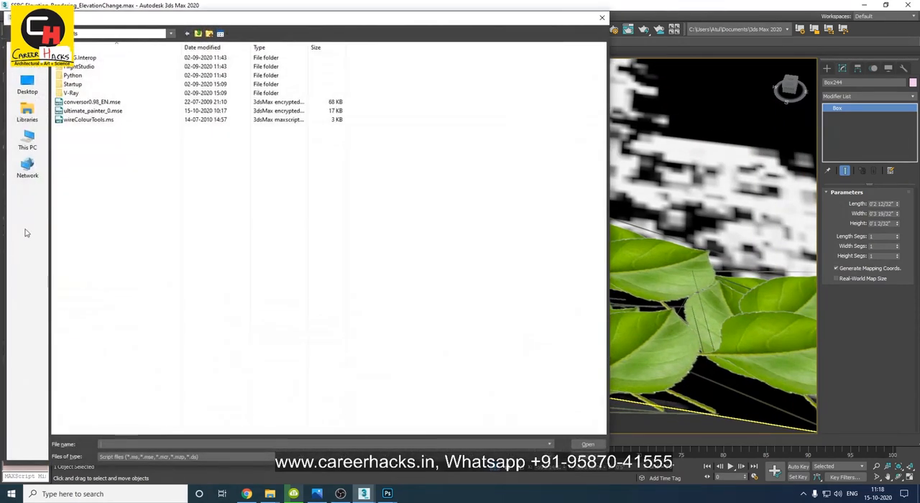
{"action": "double_click", "coordinate": [94, 111]}
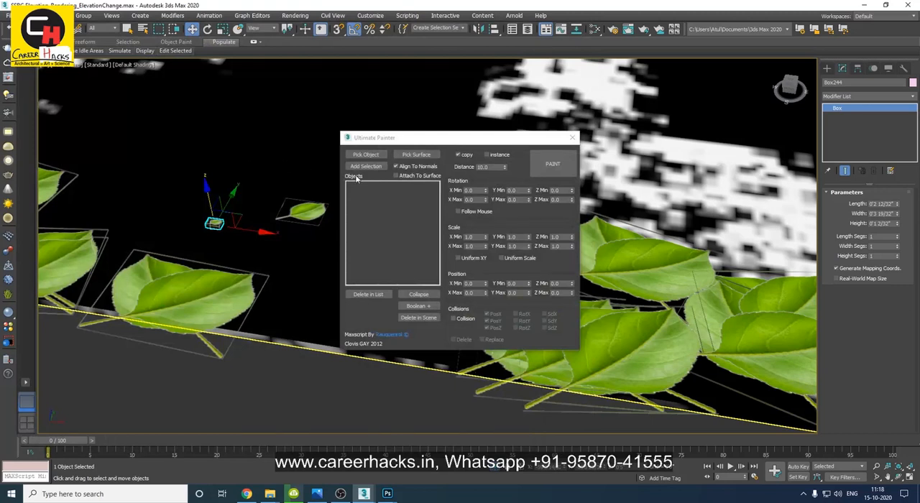
{"action": "left_click", "coordinate": [365, 166]}
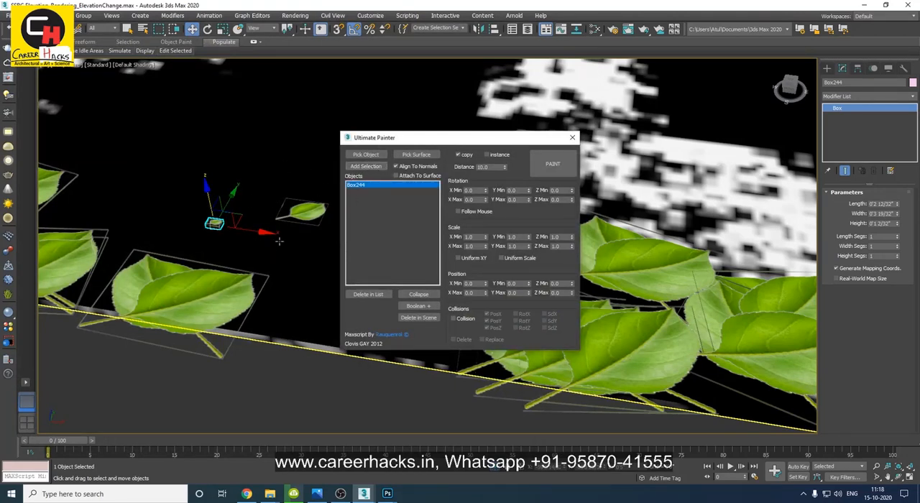
Pick the road as the painting surface and paint a trial trail of small leaf copies on it.
{"action": "left_click", "coordinate": [296, 144]}
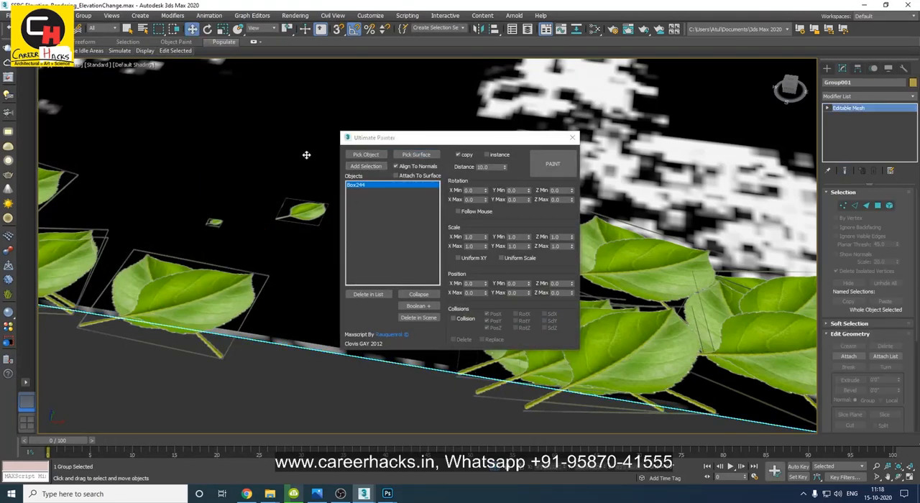
{"action": "left_click", "coordinate": [547, 169]}
{"action": "mouse_move", "coordinate": [212, 145]}
{"action": "left_mouse_down"}
{"action": "mouse_move", "coordinate": [267, 159]}
{"action": "mouse_move", "coordinate": [152, 173]}
{"action": "mouse_move", "coordinate": [131, 189]}
{"action": "left_mouse_up"}
{"action": "mouse_move", "coordinate": [204, 226]}
{"action": "left_mouse_down"}
{"action": "mouse_move", "coordinate": [154, 118]}
{"action": "mouse_move", "coordinate": [319, 95]}
{"action": "left_mouse_up"}
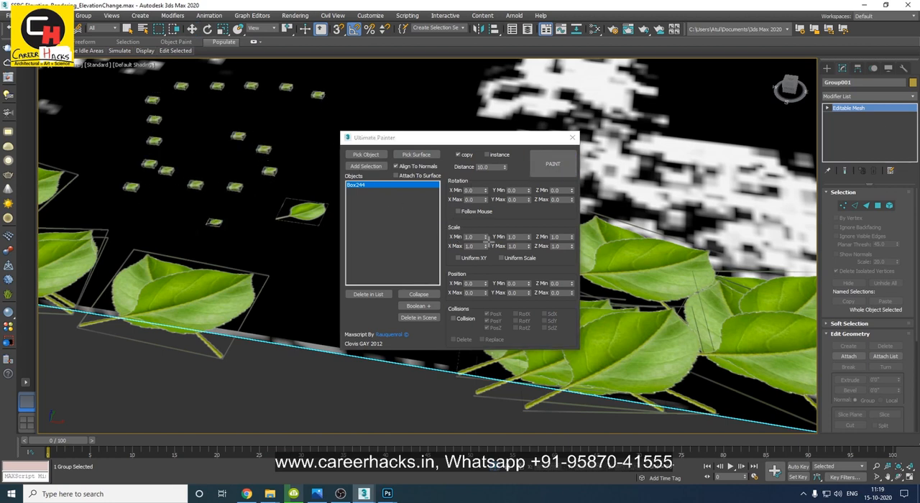
{"action": "right_click", "coordinate": [317, 227]}
Set the painter's uniform scale to 1.5 minimum and 2.0 maximum.
{"action": "double_click", "coordinate": [475, 237]}
{"action": "type", "text": "1."}
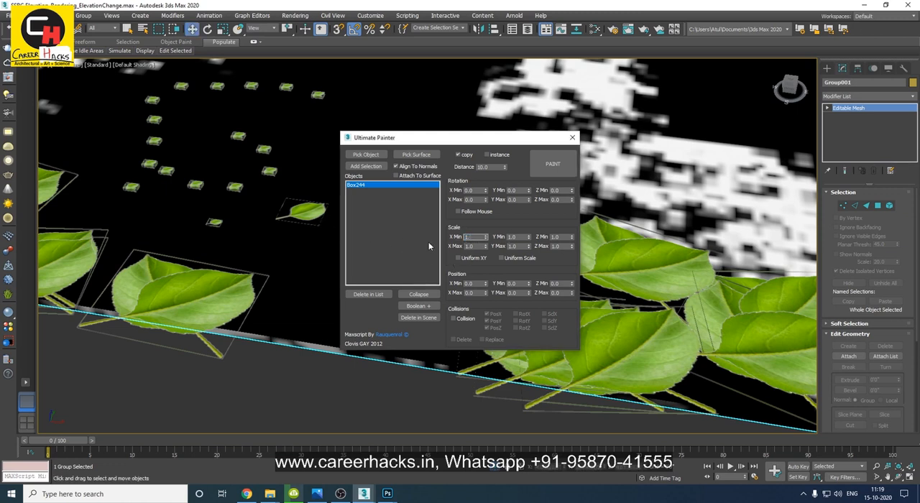
{"action": "left_click_drag", "start_coordinate": [479, 247], "coordinate": [417, 250]}
{"action": "type", "text": "2"}
{"action": "left_click", "coordinate": [513, 258]}
{"action": "left_click", "coordinate": [513, 259]}
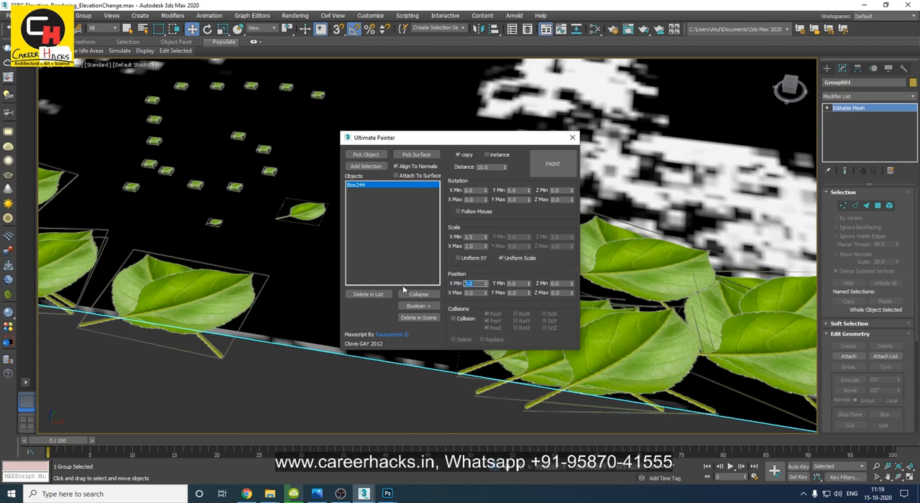
Set the painter's position range to 10 and -20 in X, and -30 and 25 in Y.
{"action": "type", "text": "10"}
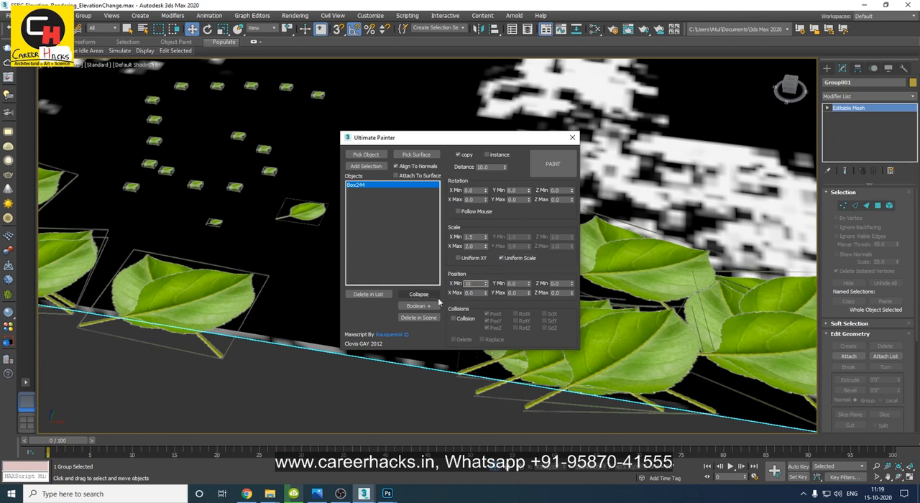
{"action": "key", "text": "Tab"}
{"action": "type", "text": "-20"}
{"action": "key", "text": "Return"}
{"action": "key", "text": "Tab"}
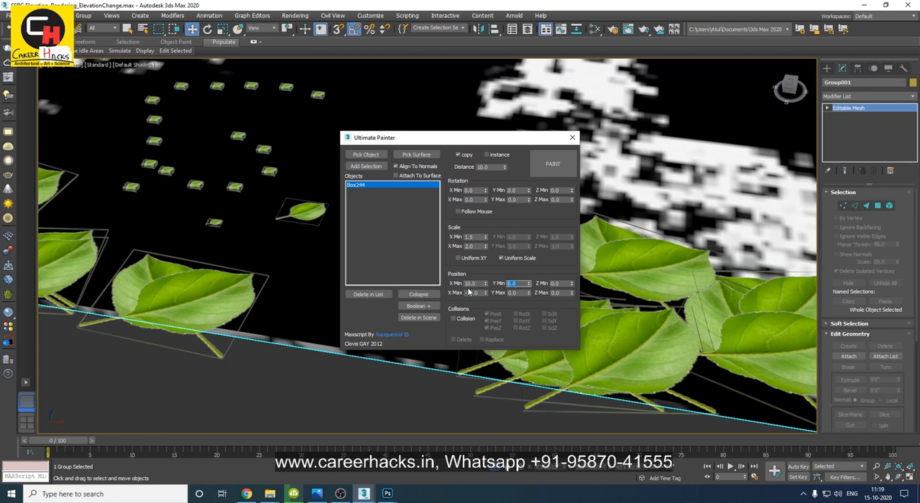
{"action": "key", "text": "Tab"}
Set the painter's Z rotation to 30 minimum and 160 maximum.
{"action": "left_click_drag", "start_coordinate": [461, 141], "coordinate": [650, 125]}
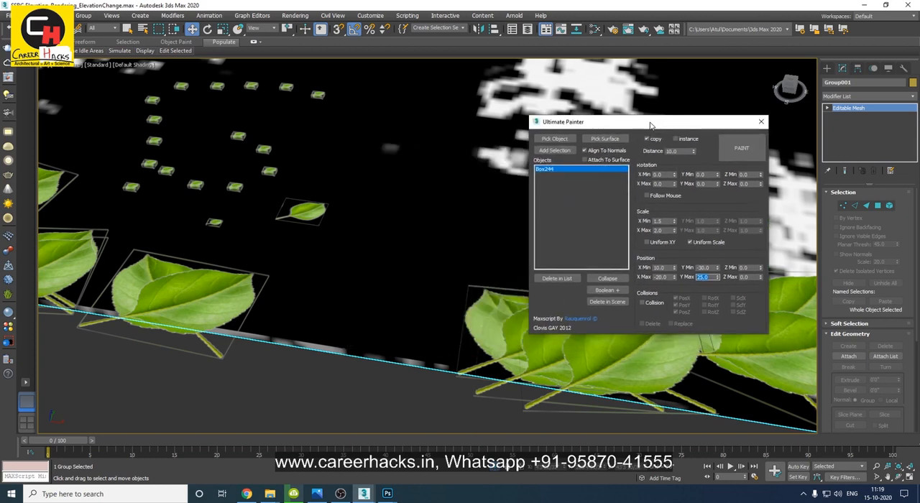
{"action": "left_click", "coordinate": [751, 175]}
{"action": "type", "text": "30"}
{"action": "key", "text": "Tab"}
Paint randomized small leaf copies over the road around the original small leaf.
{"action": "mouse_move", "coordinate": [314, 207]}
{"action": "middle_mouse_down"}
{"action": "mouse_move", "coordinate": [282, 207]}
{"action": "mouse_move", "coordinate": [225, 231]}
{"action": "middle_mouse_up"}
{"action": "left_click", "coordinate": [735, 151]}
{"action": "mouse_move", "coordinate": [302, 214]}
{"action": "left_mouse_down"}
{"action": "mouse_move", "coordinate": [367, 144]}
{"action": "mouse_move", "coordinate": [324, 271]}
{"action": "mouse_move", "coordinate": [270, 379]}
{"action": "left_mouse_up"}
{"action": "middle_click_drag", "start_coordinate": [397, 142], "coordinate": [261, 317]}
{"action": "left_click_drag", "start_coordinate": [172, 225], "coordinate": [495, 135]}
{"action": "middle_click_drag", "start_coordinate": [432, 248], "coordinate": [173, 341]}
Paint more small leaf copies over the remaining length of the road between the two edge strips.
{"action": "scroll", "coordinate": [323, 191], "scroll_direction": "down", "scroll_amount": 5}
{"action": "middle_click_drag", "start_coordinate": [387, 191], "coordinate": [178, 266], "text": "alt"}
{"action": "scroll", "coordinate": [395, 233], "scroll_direction": "down", "scroll_amount": 4}
{"action": "key", "text": "w"}
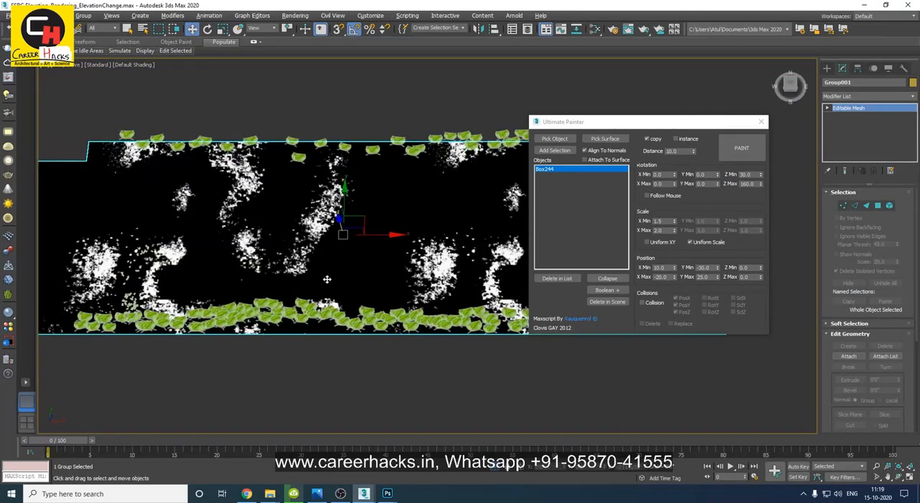
{"action": "left_click", "coordinate": [741, 147]}
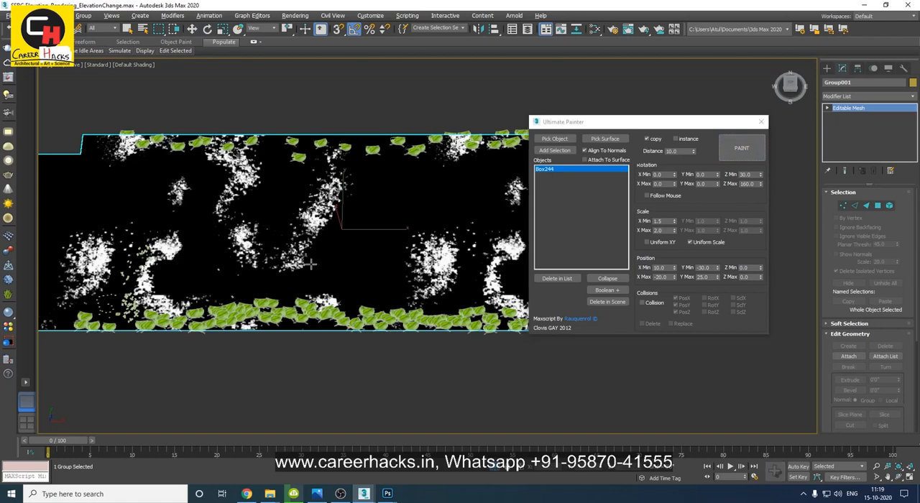
{"action": "middle_click_drag", "start_coordinate": [452, 220], "coordinate": [313, 222]}
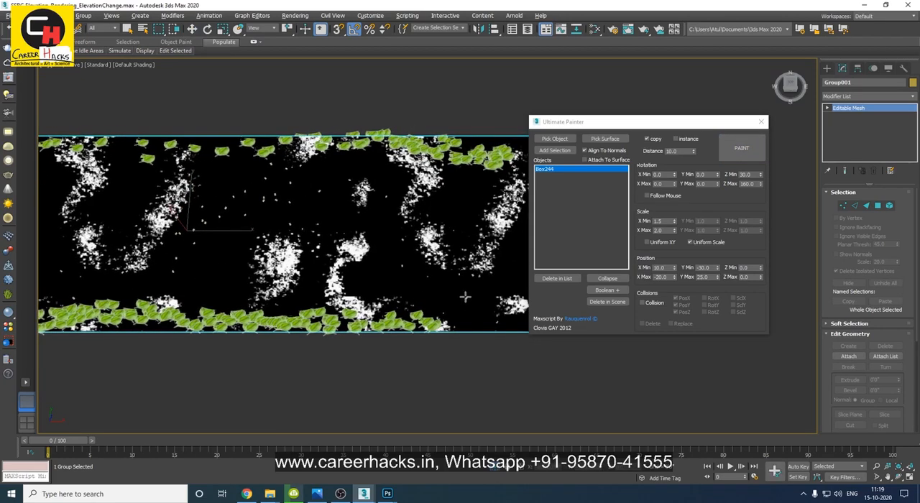
{"action": "middle_click_drag", "start_coordinate": [366, 275], "coordinate": [170, 276]}
{"action": "mouse_move", "coordinate": [110, 223]}
{"action": "middle_mouse_down"}
{"action": "mouse_move", "coordinate": [183, 229]}
{"action": "mouse_move", "coordinate": [263, 254]}
{"action": "mouse_move", "coordinate": [478, 267]}
{"action": "middle_mouse_up"}
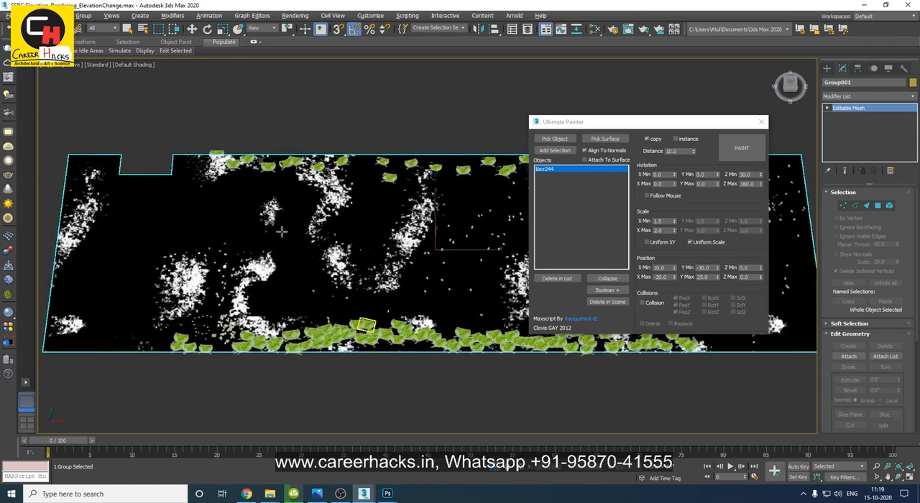
{"action": "middle_click_drag", "start_coordinate": [176, 291], "coordinate": [237, 262]}
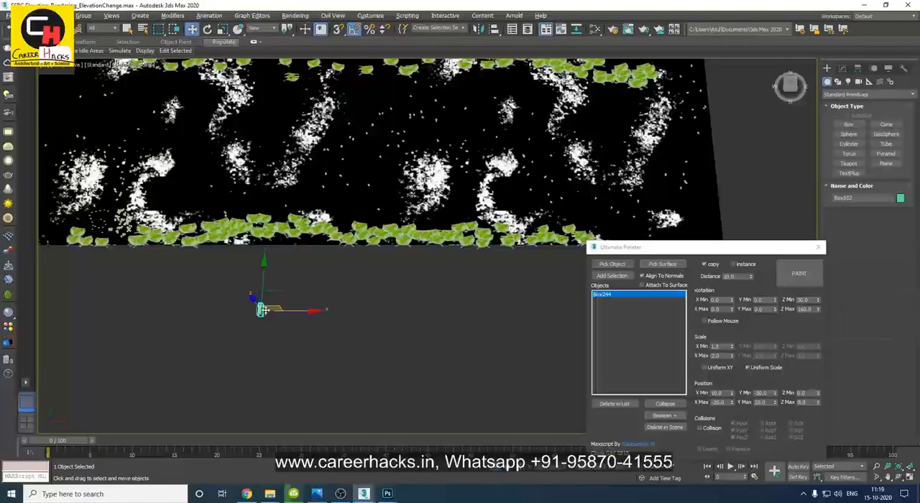
Create a sphere, a plane and a box beside the road and add them to the painter's object list.
{"action": "right_click", "coordinate": [306, 326], "text": "ctrl"}
{"action": "left_click", "coordinate": [319, 317]}
{"action": "right_click", "coordinate": [307, 330]}
{"action": "mouse_move", "coordinate": [304, 317]}
{"action": "left_mouse_down"}
{"action": "mouse_move", "coordinate": [307, 330]}
{"action": "mouse_move", "coordinate": [354, 333]}
{"action": "left_mouse_up"}
{"action": "right_click", "coordinate": [354, 343], "text": "ctrl"}
{"action": "left_click", "coordinate": [374, 318]}
{"action": "right_click", "coordinate": [354, 332]}
{"action": "left_click_drag", "start_coordinate": [408, 291], "coordinate": [139, 372]}
{"action": "middle_click_drag", "start_coordinate": [399, 361], "coordinate": [325, 360]}
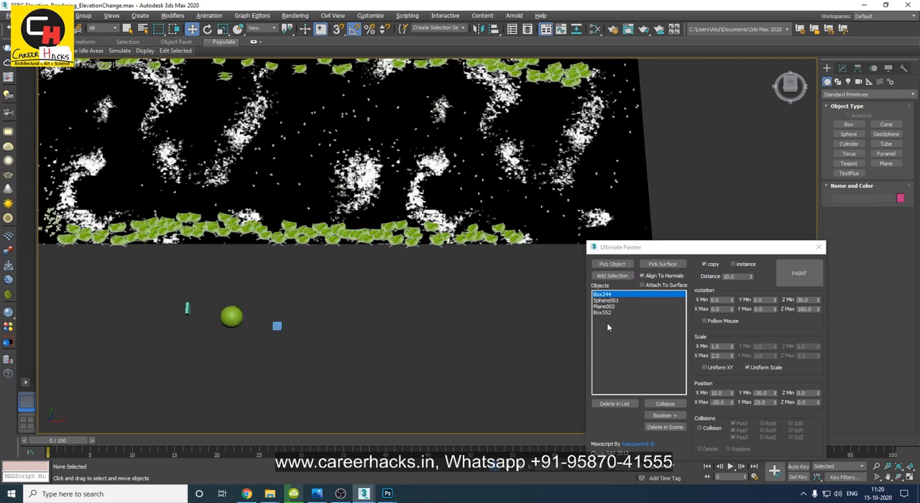
Paint mixed copies of the listed leaf, sphere, plane and box across the road, and close Ultimate Painter.
{"action": "left_click_drag", "start_coordinate": [662, 249], "coordinate": [523, 120]}
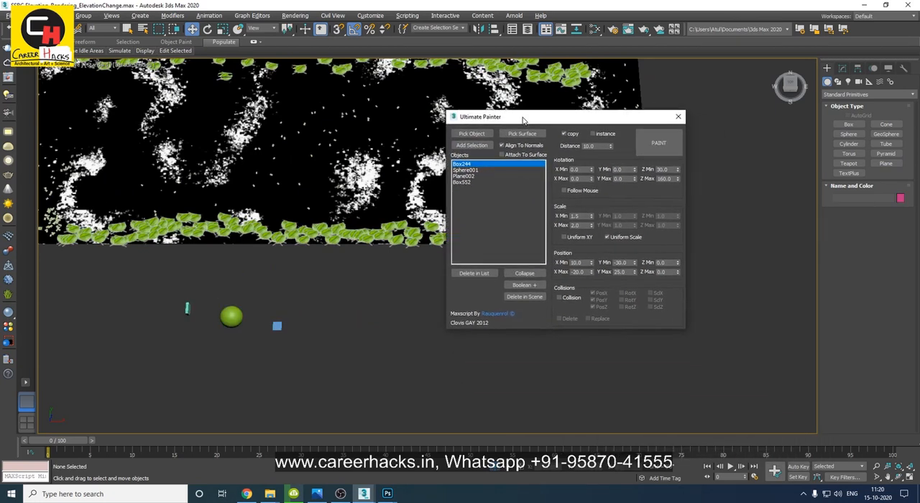
{"action": "mouse_move", "coordinate": [211, 151]}
{"action": "left_mouse_down"}
{"action": "mouse_move", "coordinate": [316, 189]}
{"action": "mouse_move", "coordinate": [224, 88]}
{"action": "mouse_move", "coordinate": [87, 121]}
{"action": "mouse_move", "coordinate": [56, 148]}
{"action": "left_mouse_up"}
{"action": "middle_click_drag", "start_coordinate": [57, 173], "coordinate": [214, 272]}
{"action": "left_click_drag", "start_coordinate": [73, 249], "coordinate": [201, 320]}
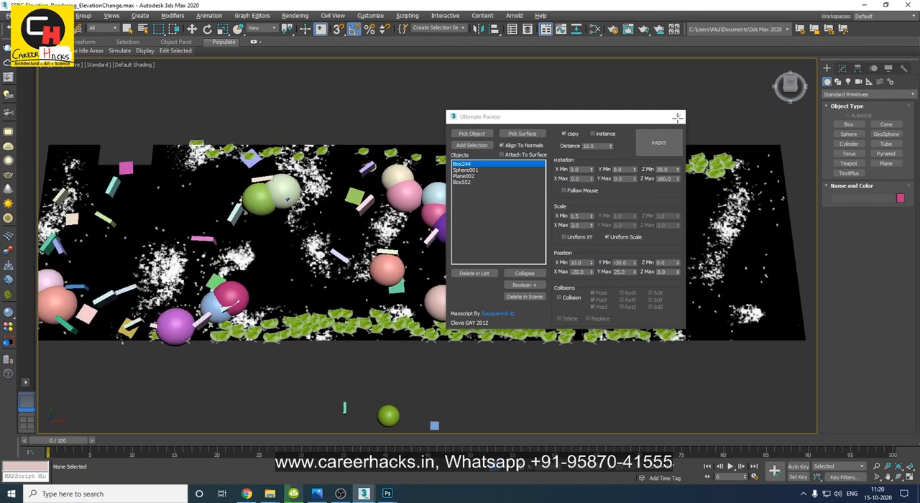
{"action": "left_click", "coordinate": [682, 117]}
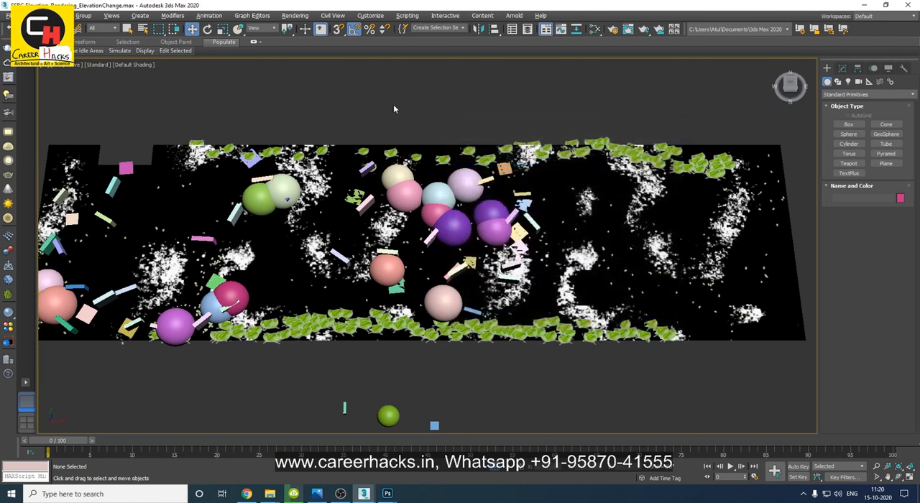
Delete the source sphere, plane and box standing beside the road.
{"action": "scroll", "coordinate": [302, 207], "scroll_direction": "down", "scroll_amount": 5}
{"action": "middle_click_drag", "start_coordinate": [383, 300], "coordinate": [393, 278], "text": "alt"}
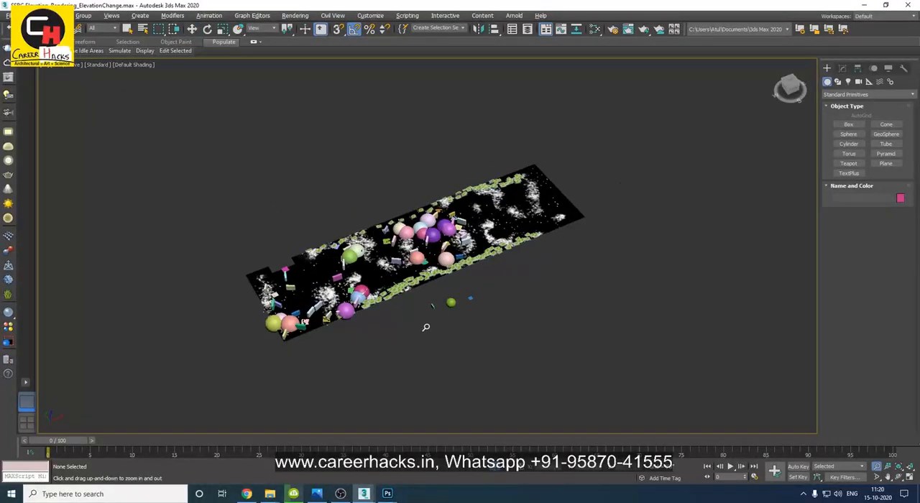
{"action": "scroll", "coordinate": [426, 327], "scroll_direction": "up", "scroll_amount": 2}
{"action": "left_click_drag", "start_coordinate": [423, 329], "coordinate": [540, 268]}
{"action": "left_click", "coordinate": [539, 296]}
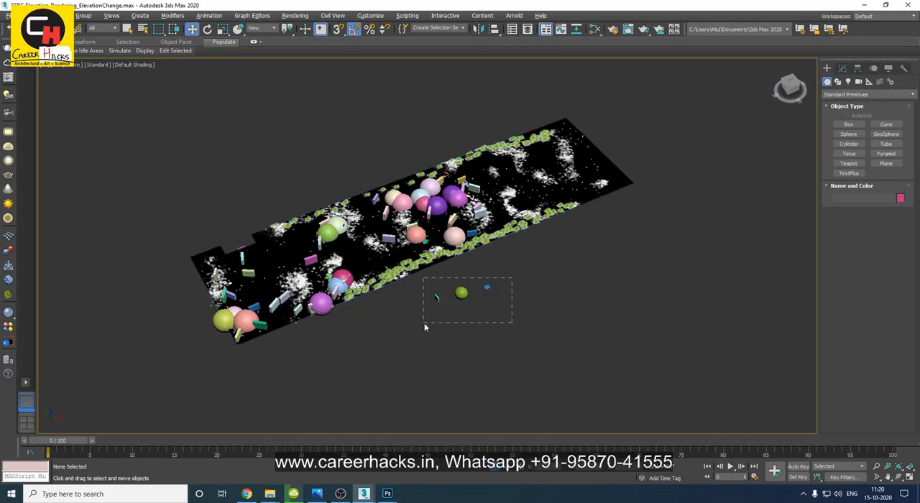
Create a tall box beside the near edge of the road.
{"action": "right_click", "coordinate": [558, 357]}
{"action": "right_click", "coordinate": [554, 365]}
{"action": "left_click", "coordinate": [575, 345]}
{"action": "mouse_move", "coordinate": [530, 283]}
{"action": "left_mouse_down"}
{"action": "mouse_move", "coordinate": [566, 305]}
{"action": "mouse_move", "coordinate": [529, 333]}
{"action": "left_mouse_up"}
{"action": "right_click", "coordinate": [580, 284]}
{"action": "left_click", "coordinate": [531, 270]}
Stretch the tall box into a long block running parallel to the road with the Scale tool.
{"action": "key", "text": "w"}
{"action": "middle_click_drag", "start_coordinate": [502, 378], "coordinate": [525, 371], "text": "alt"}
{"action": "key", "text": "r"}
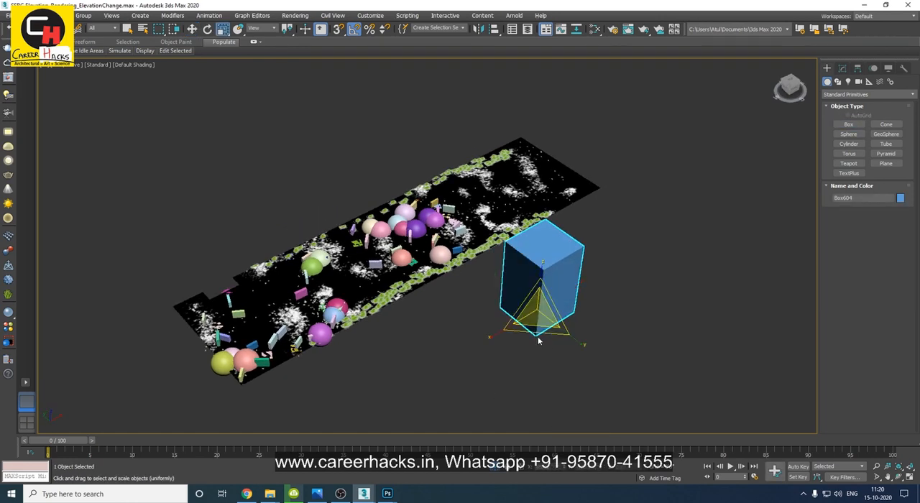
{"action": "left_click_drag", "start_coordinate": [499, 333], "coordinate": [341, 428]}
{"action": "scroll", "coordinate": [550, 312], "scroll_direction": "down", "scroll_amount": 2}
{"action": "middle_click_drag", "start_coordinate": [556, 312], "coordinate": [478, 307]}
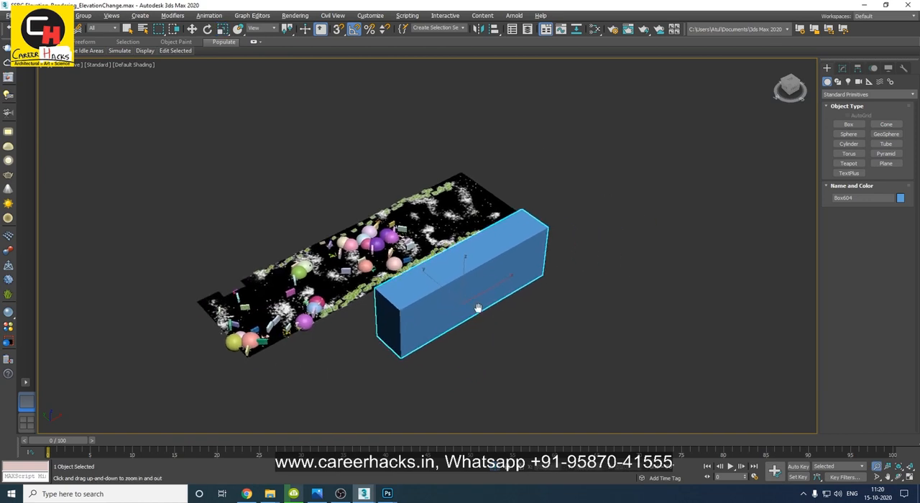
Undo the last three changes made with the large box.
{"action": "key", "text": "ctrl+z"}
{"action": "key", "text": "ctrl+z"}
{"action": "key", "text": "ctrl+z"}
{"action": "middle_click_drag", "start_coordinate": [544, 374], "coordinate": [530, 245], "text": "alt"}
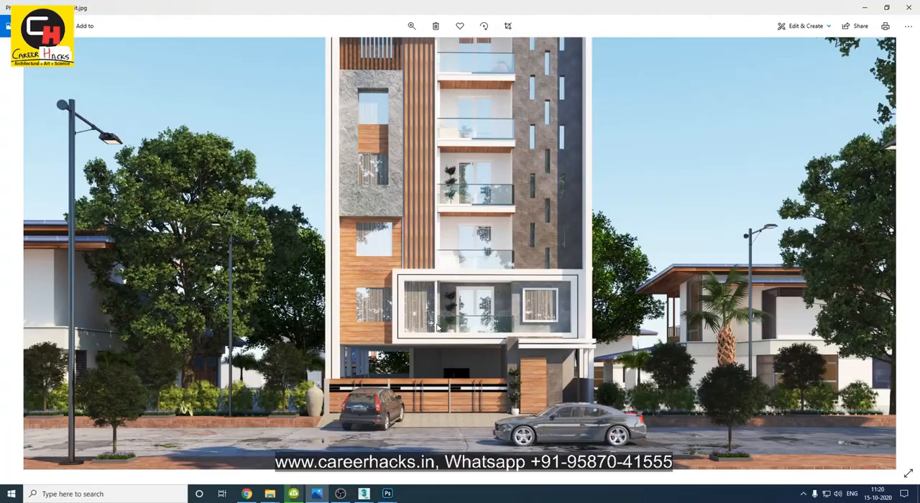
{"action": "left_click_drag", "start_coordinate": [388, 61], "coordinate": [234, 66]}
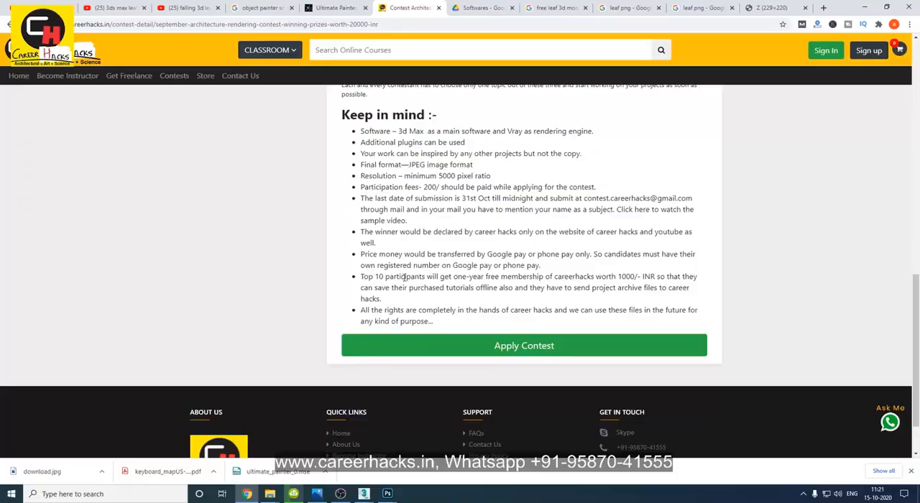
{"action": "scroll", "coordinate": [414, 312], "scroll_direction": "up", "scroll_amount": 4}
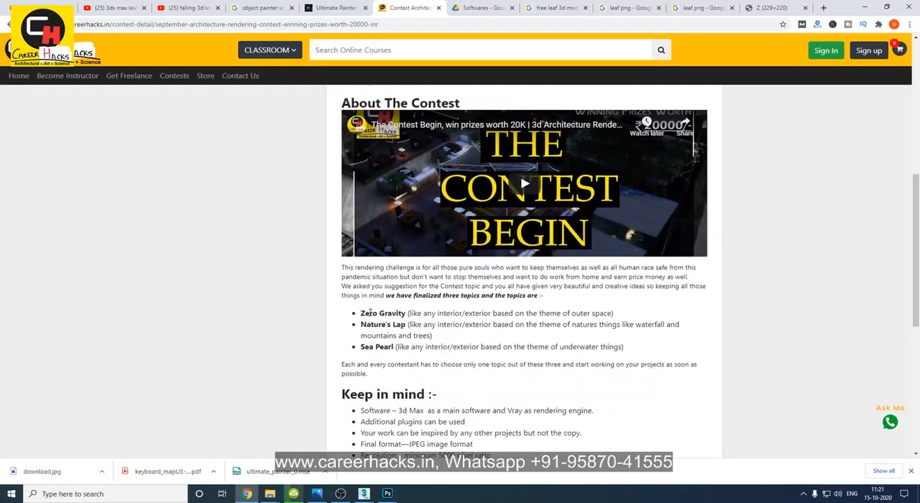